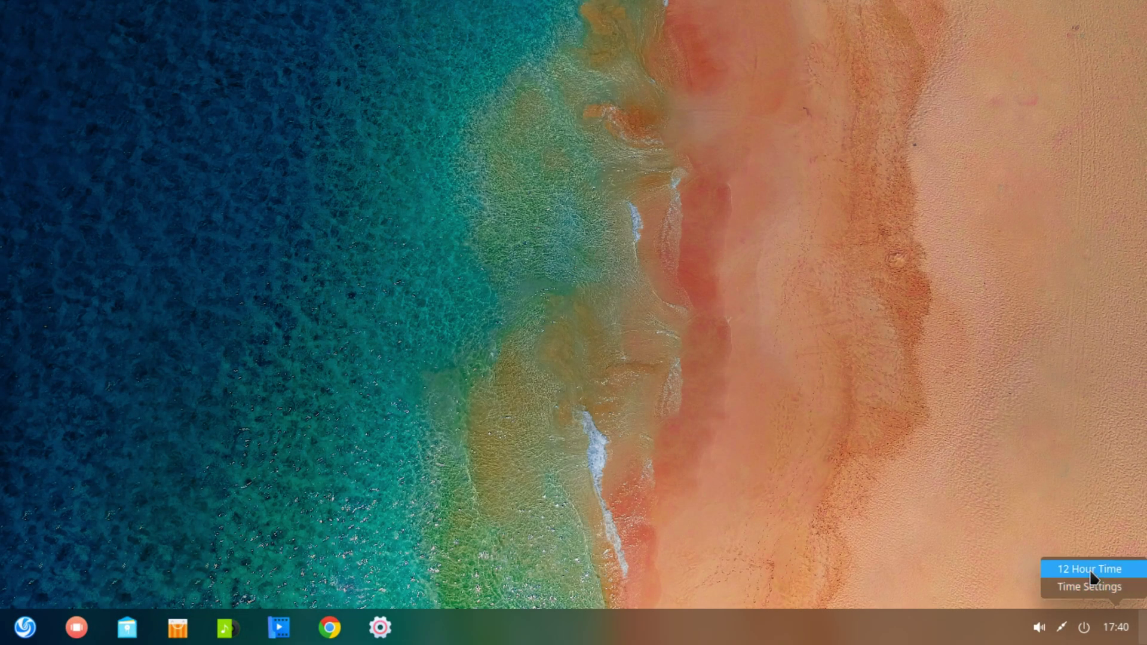
Switch the taskbar clock to 12 Hour Time, then open and dismiss the shutdown screen
click(1090, 568)
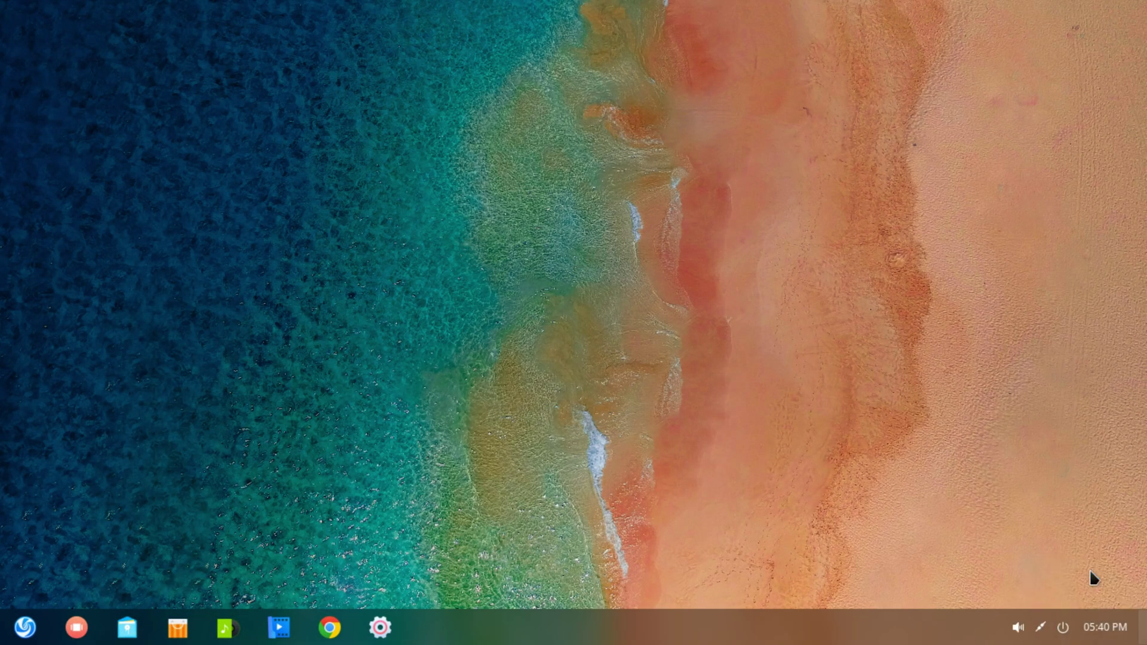
click(1060, 628)
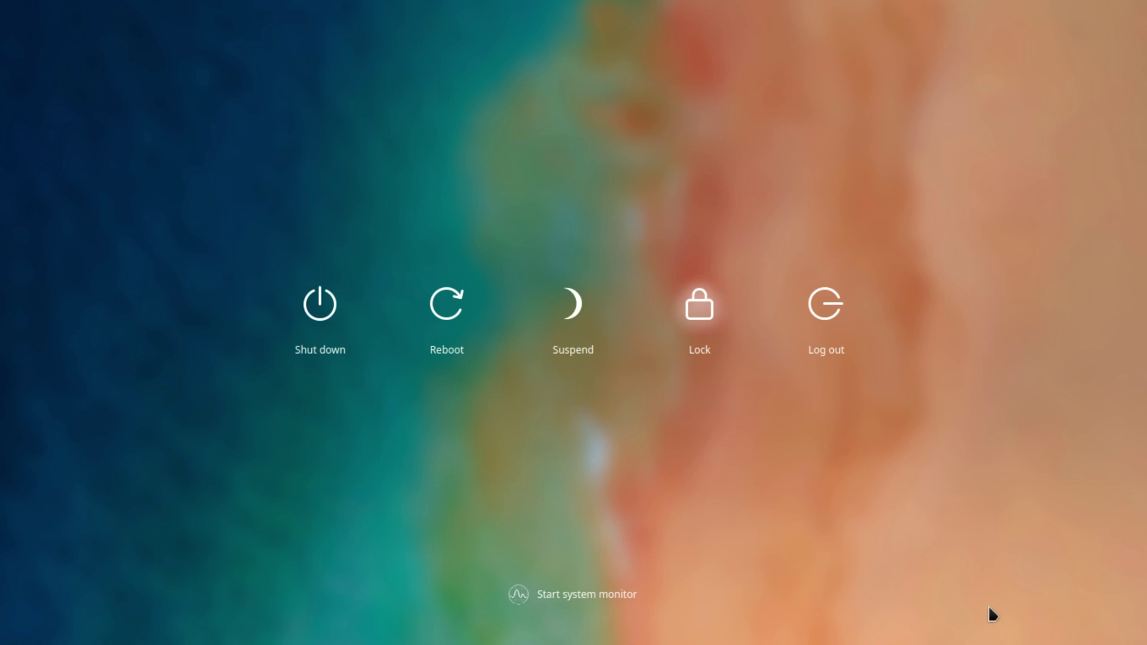
click(233, 313)
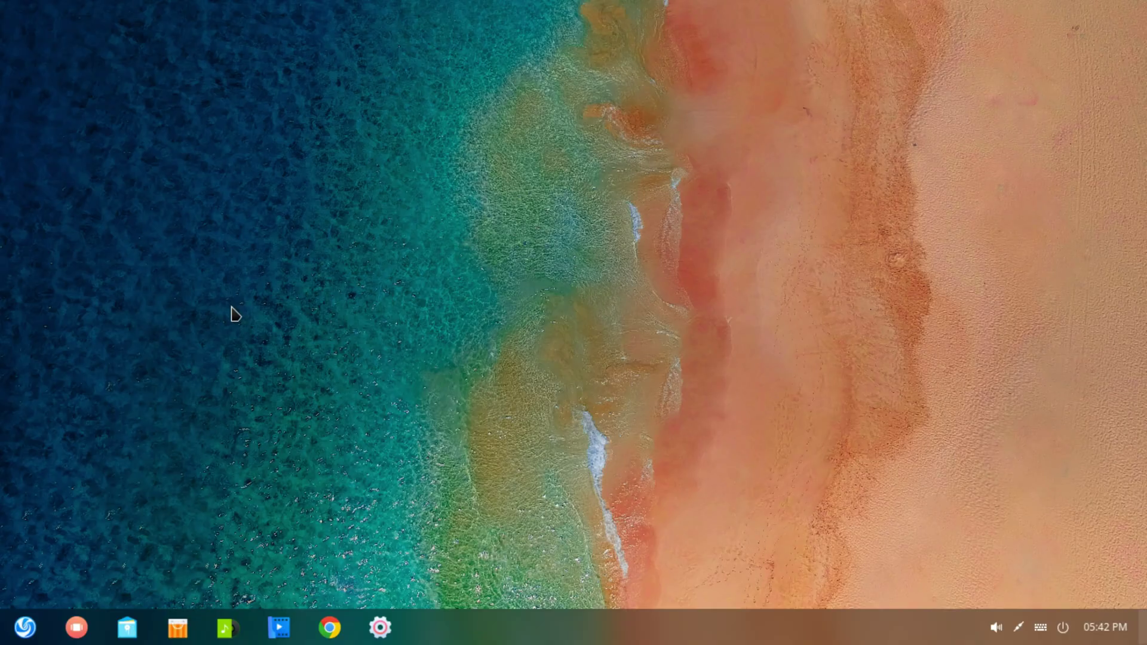
Open Wallpaper and Screensaver from the desktop menu and page to more wallpapers
right_click(232, 307)
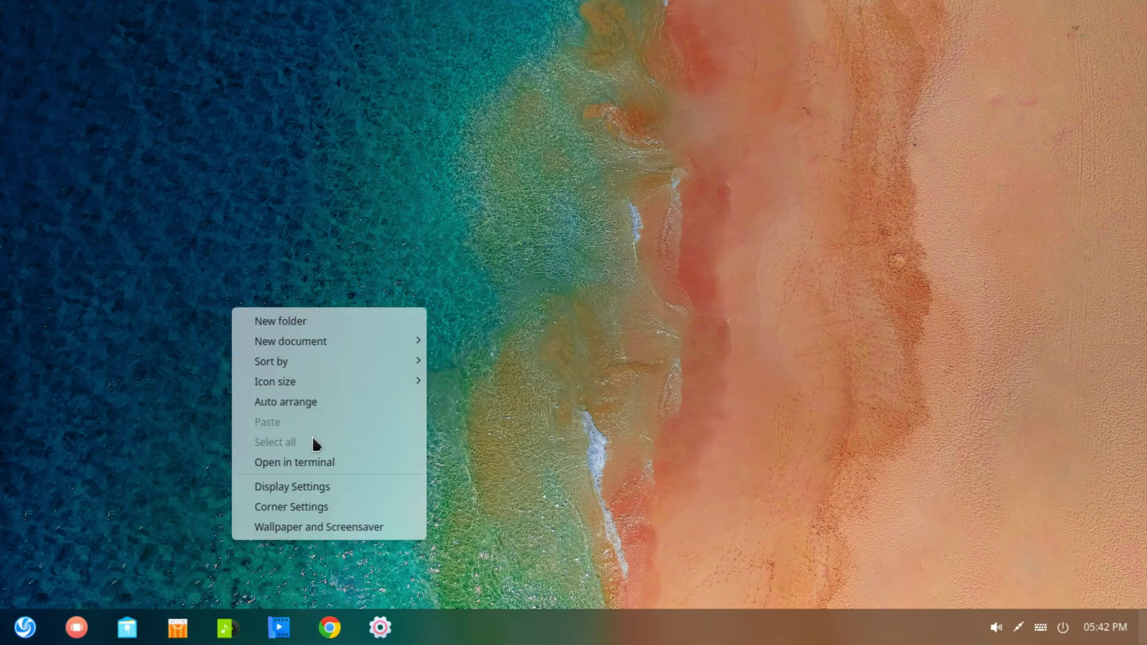
click(294, 528)
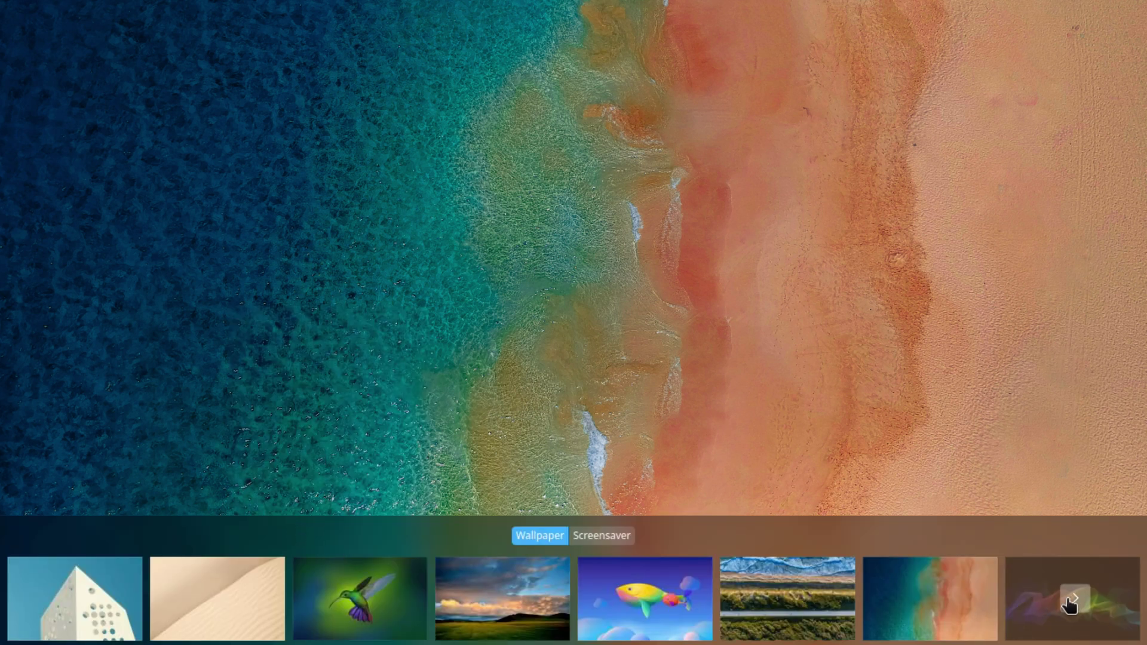
click(1075, 599)
click(1075, 602)
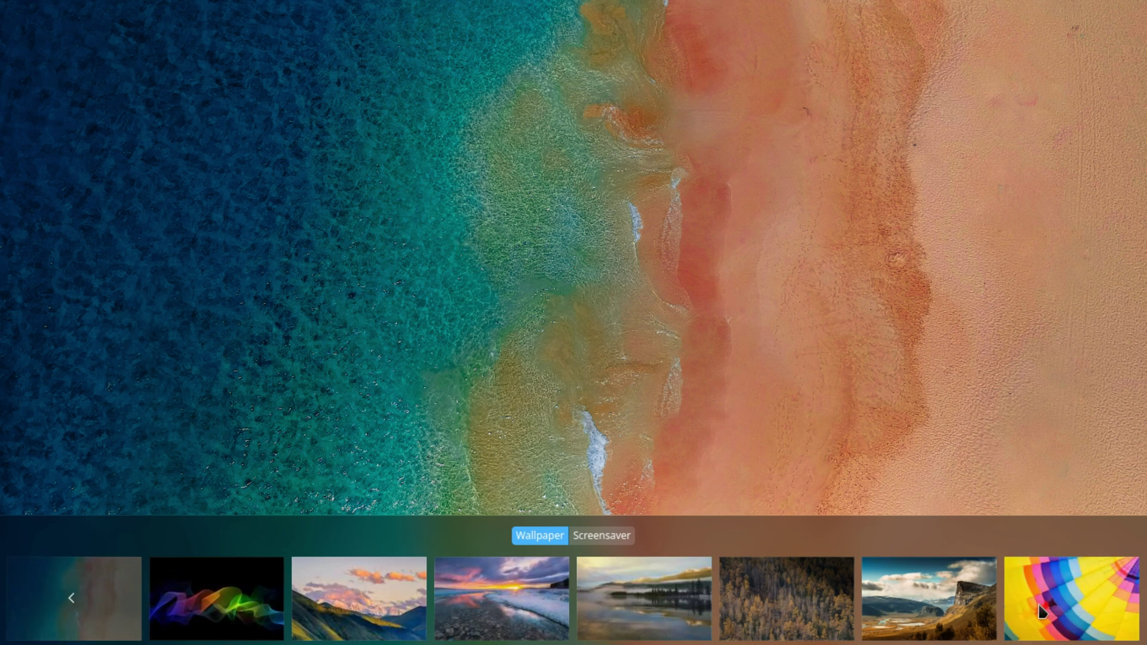
Preview the balloon, cliff, autumn forest, misty lake, beach sunset, pink-sky and rainbow wave wallpapers
click(1072, 597)
click(946, 597)
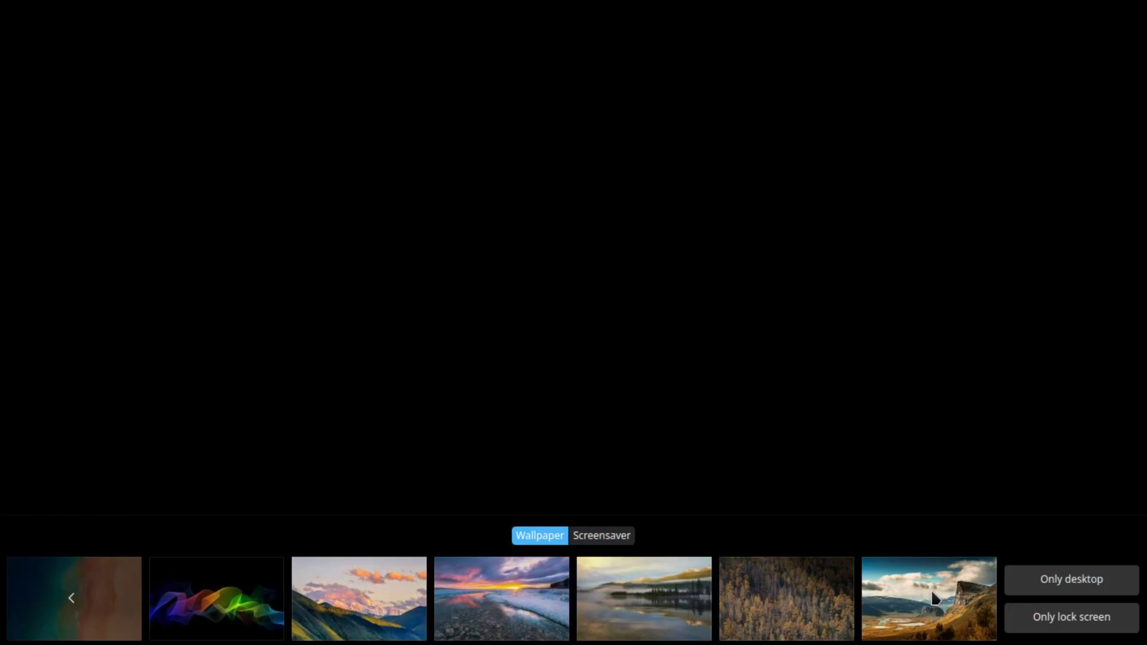
click(758, 591)
click(652, 597)
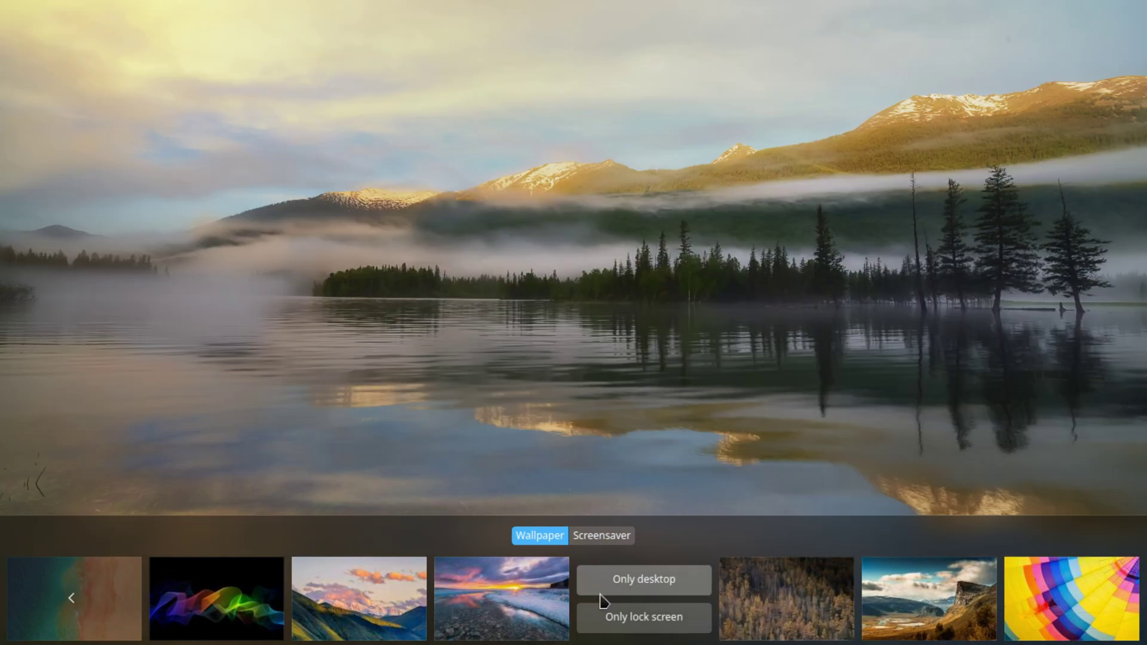
click(491, 596)
click(343, 581)
click(228, 595)
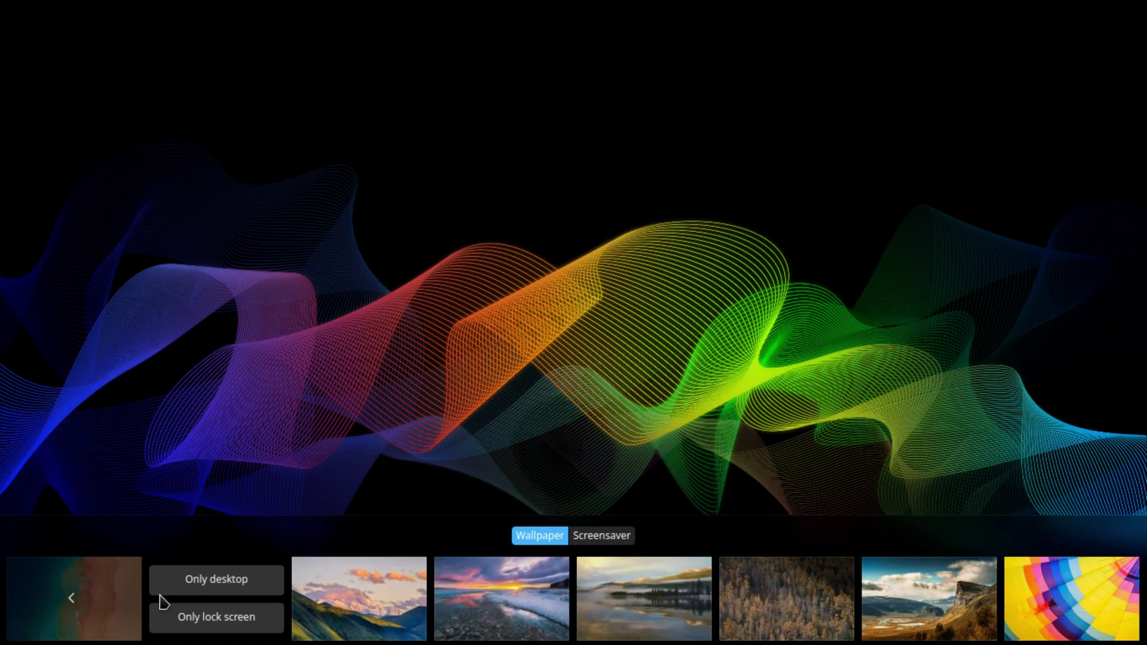
Return to earlier wallpapers, try the aerial road, then apply the white pyramid building
click(71, 597)
click(815, 588)
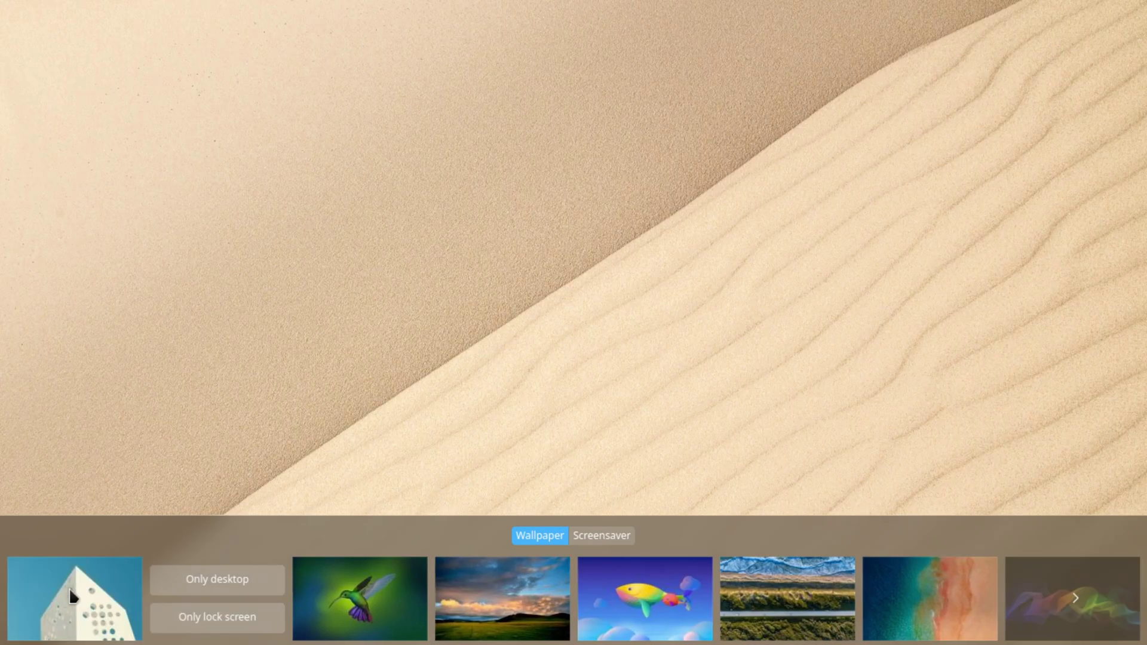
click(129, 591)
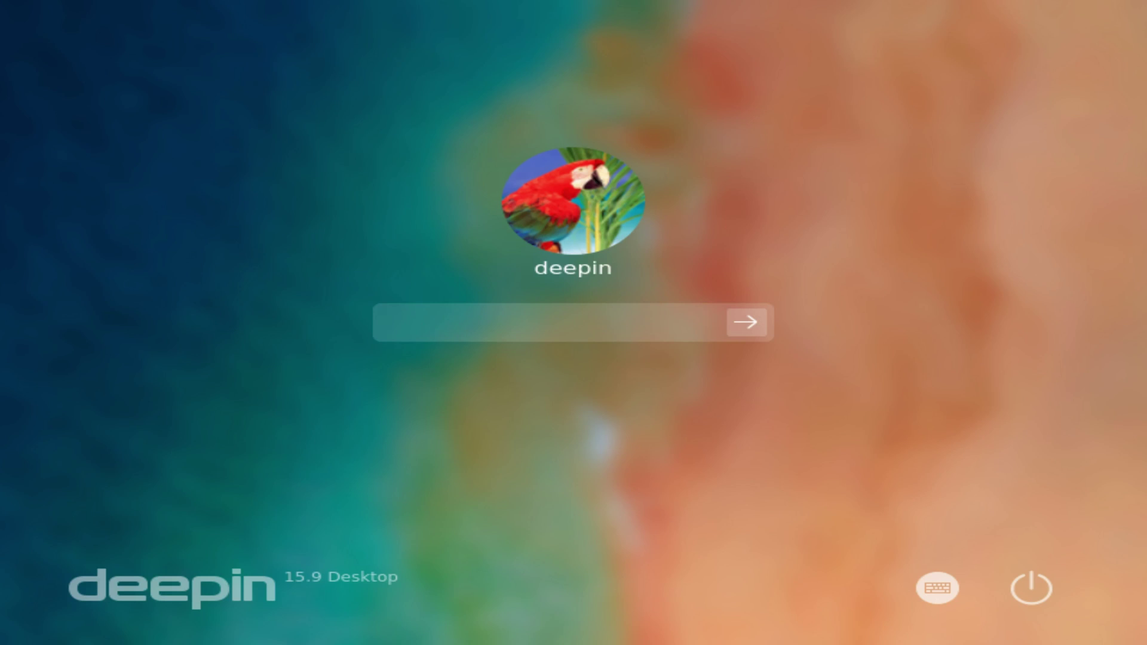
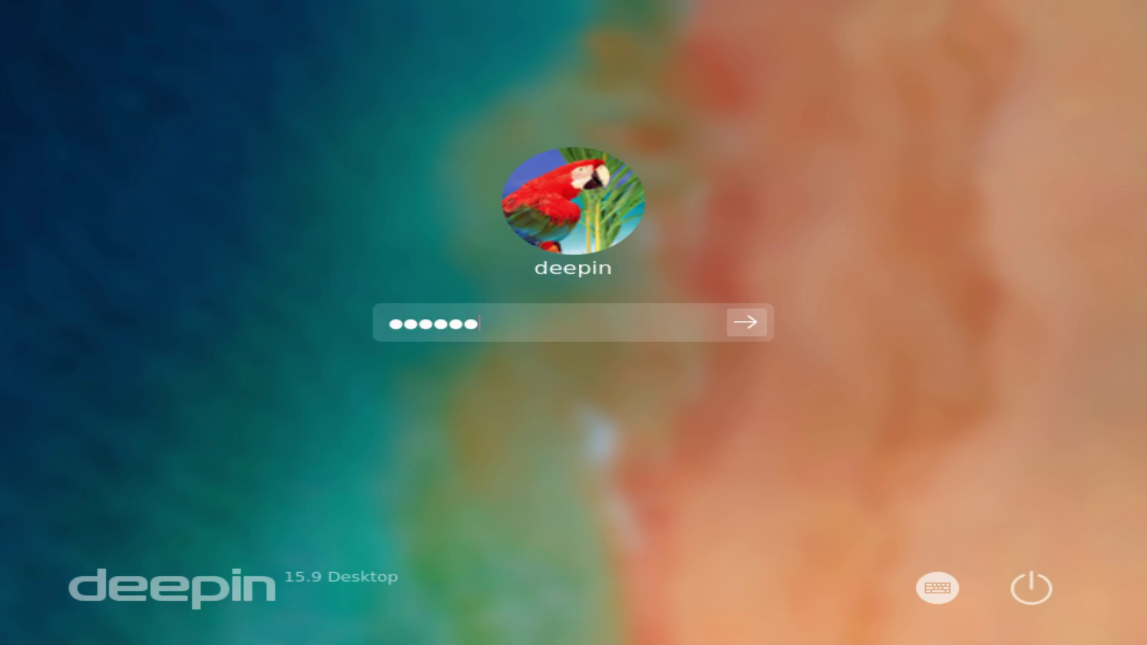
Enter the account password at the login screen to reach the flower-wallpaper desktop
key(Return)
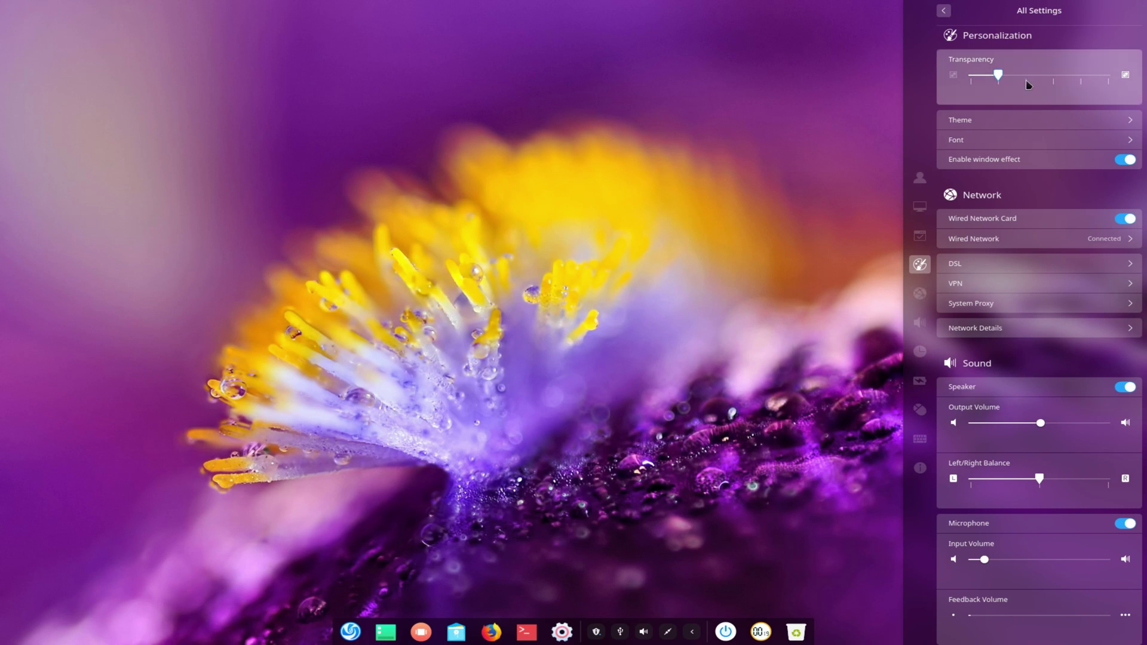
Slide Transparency left, then to its maximum for opaque windows, and close the settings panel
drag(1026, 79, 1075, 79)
click(976, 80)
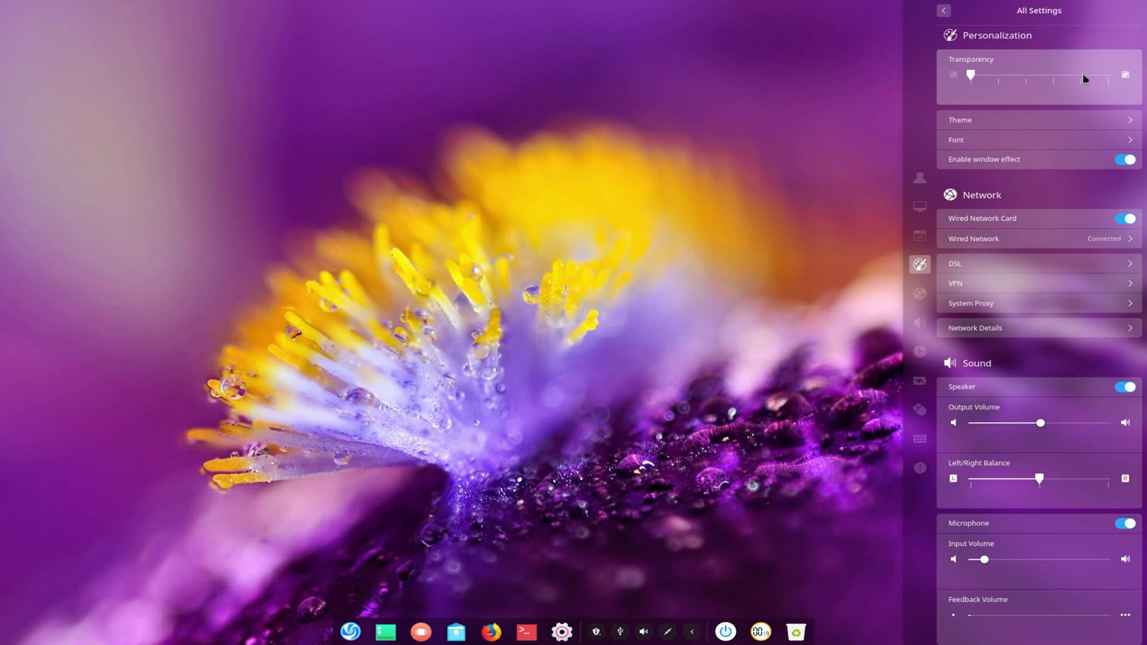
click(1105, 77)
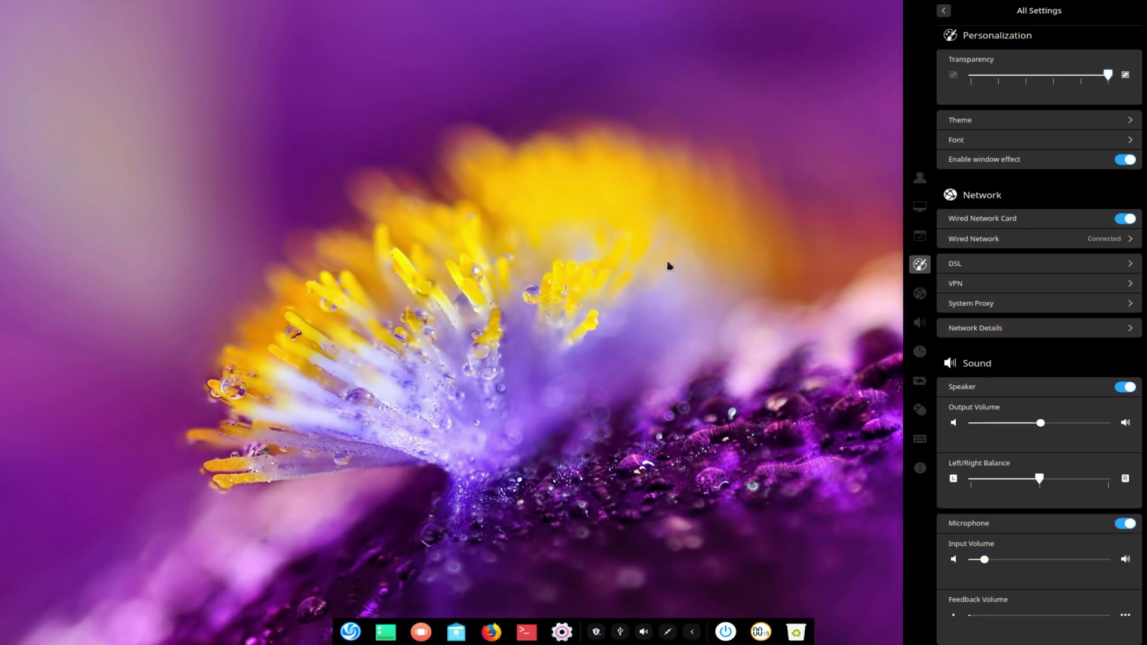
click(612, 289)
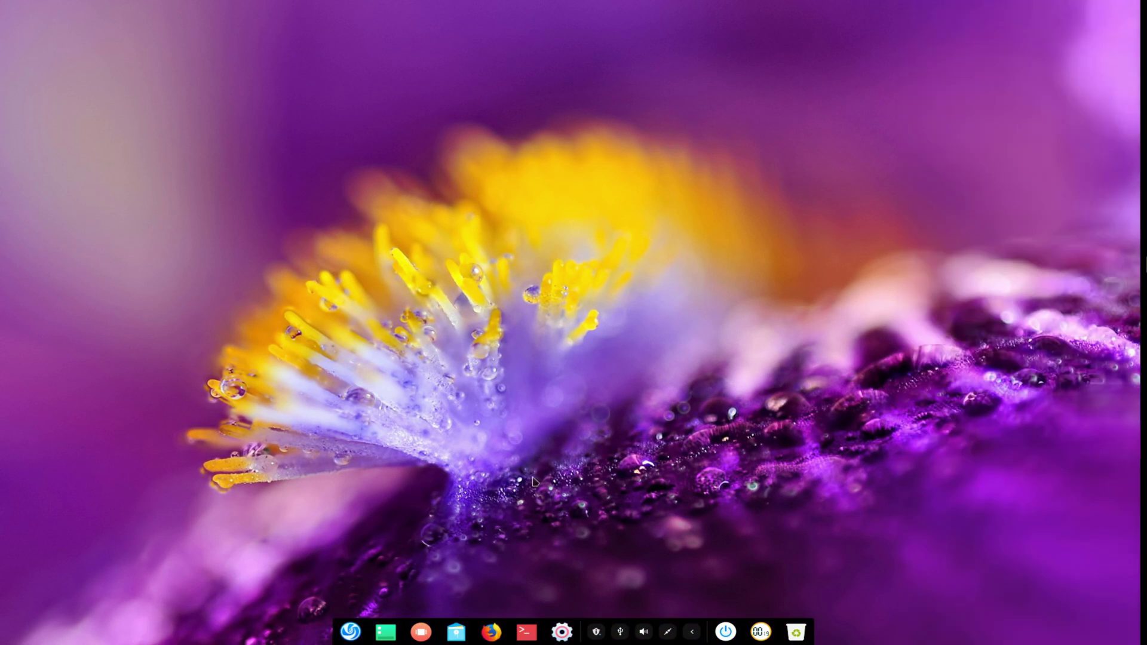
Open the dock's menu, then log back in with the account password
right_click(581, 640)
mouse_move(604, 582)
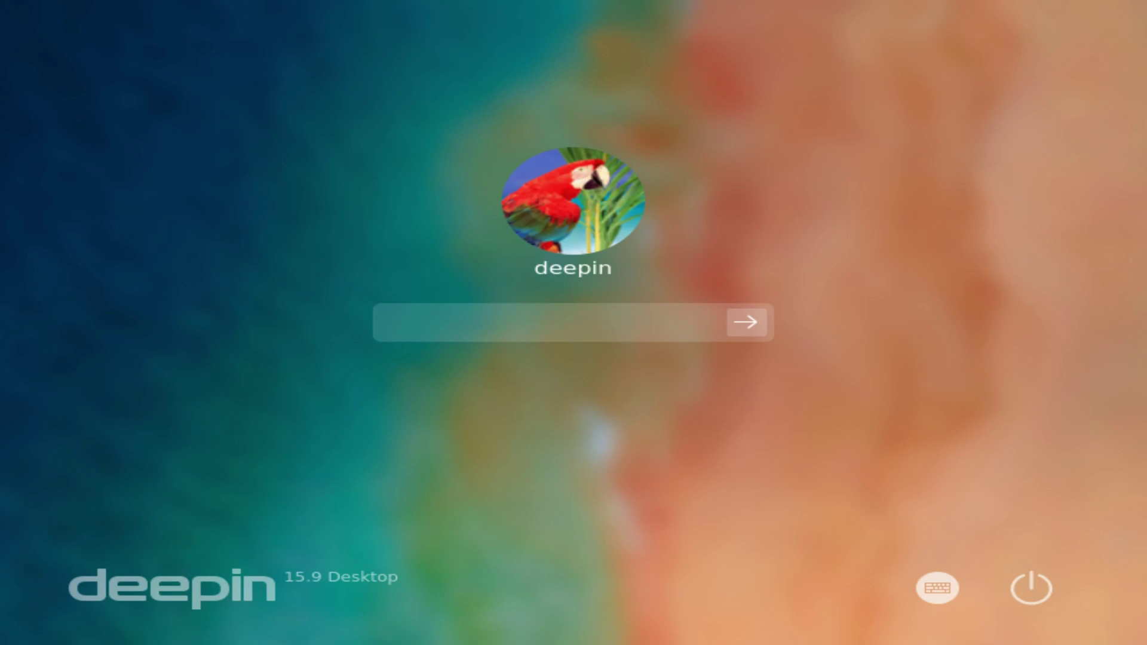
text(****)
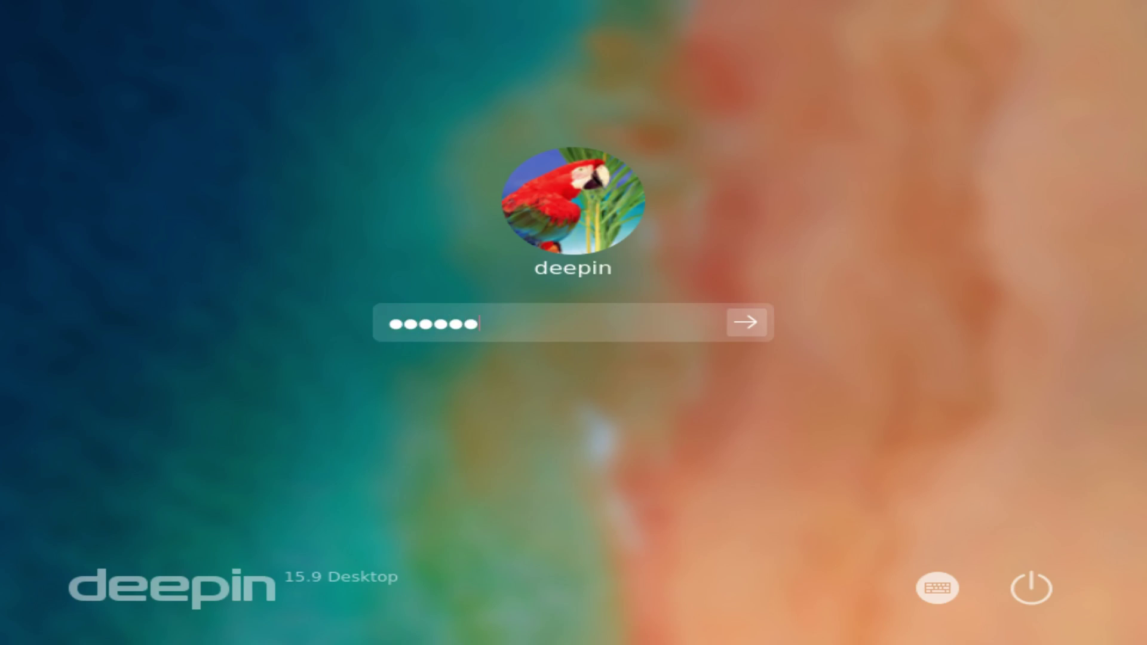
key(Return)
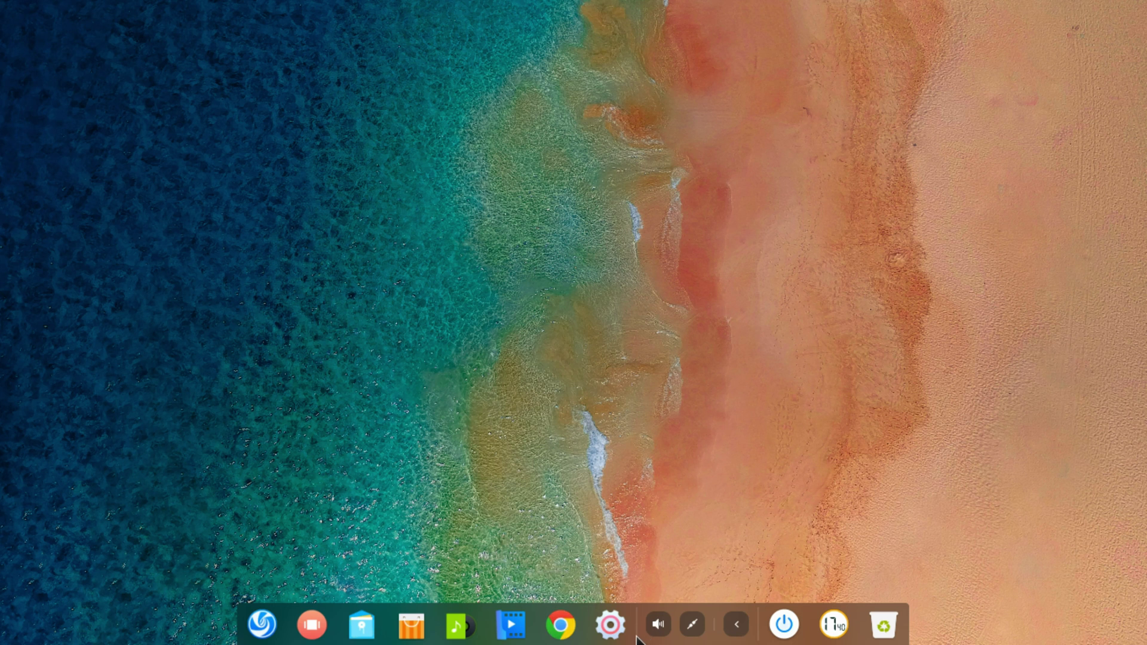
Set the dock to Large size, then switch it to full-width Efficient Mode
right_click(636, 638)
mouse_move(675, 541)
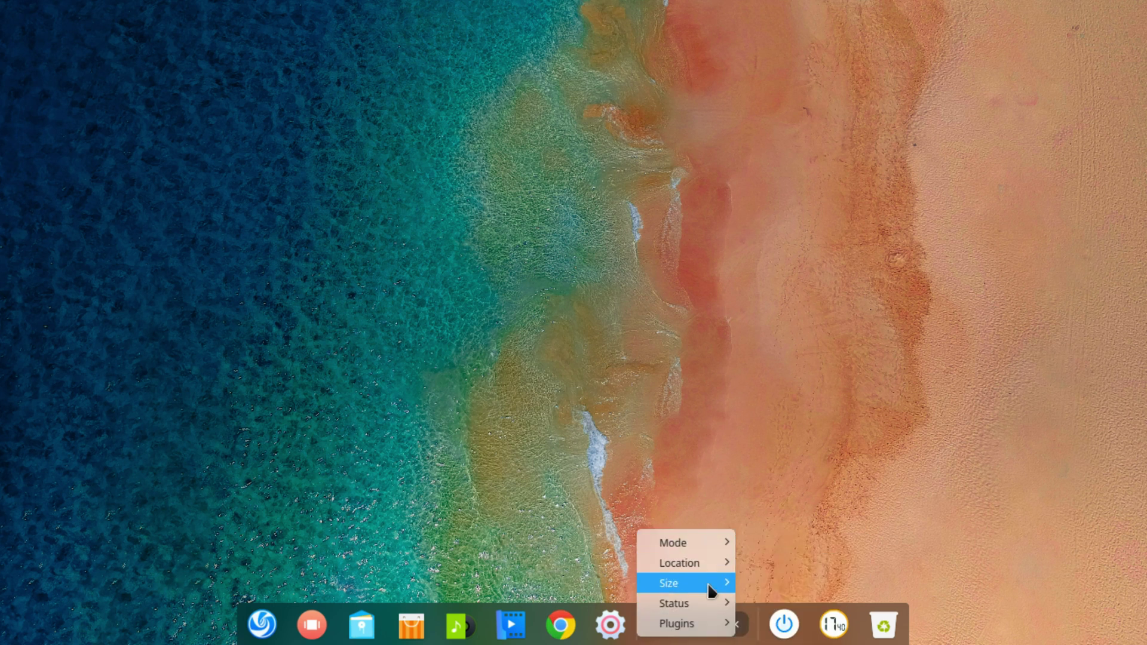
mouse_move(710, 586)
click(760, 582)
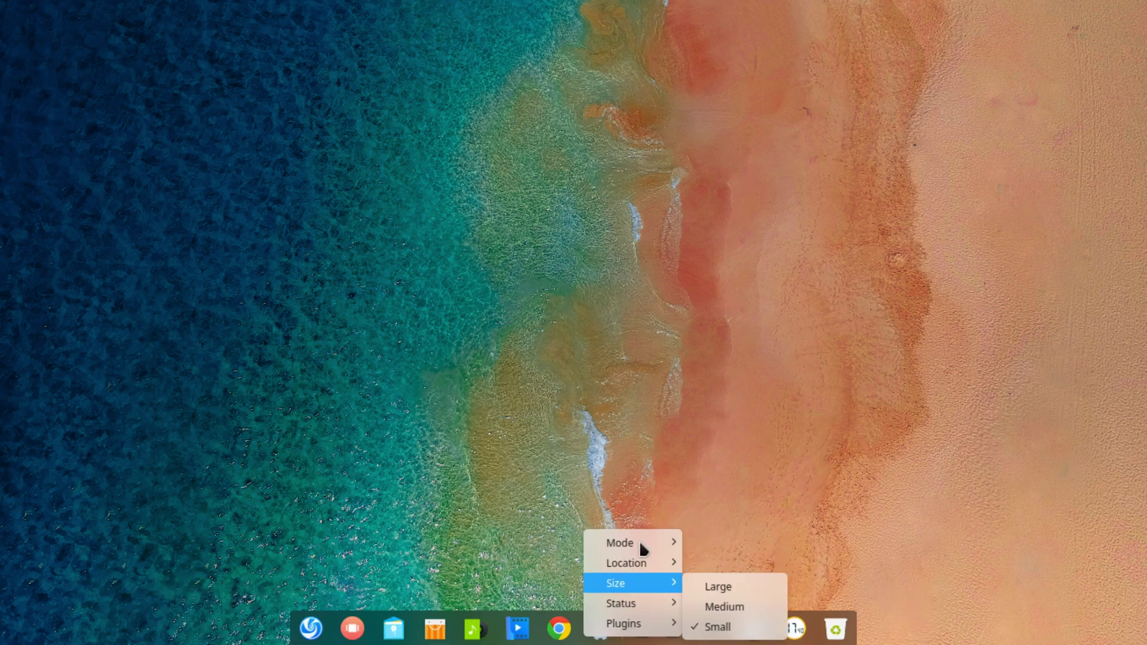
mouse_move(663, 542)
click(718, 563)
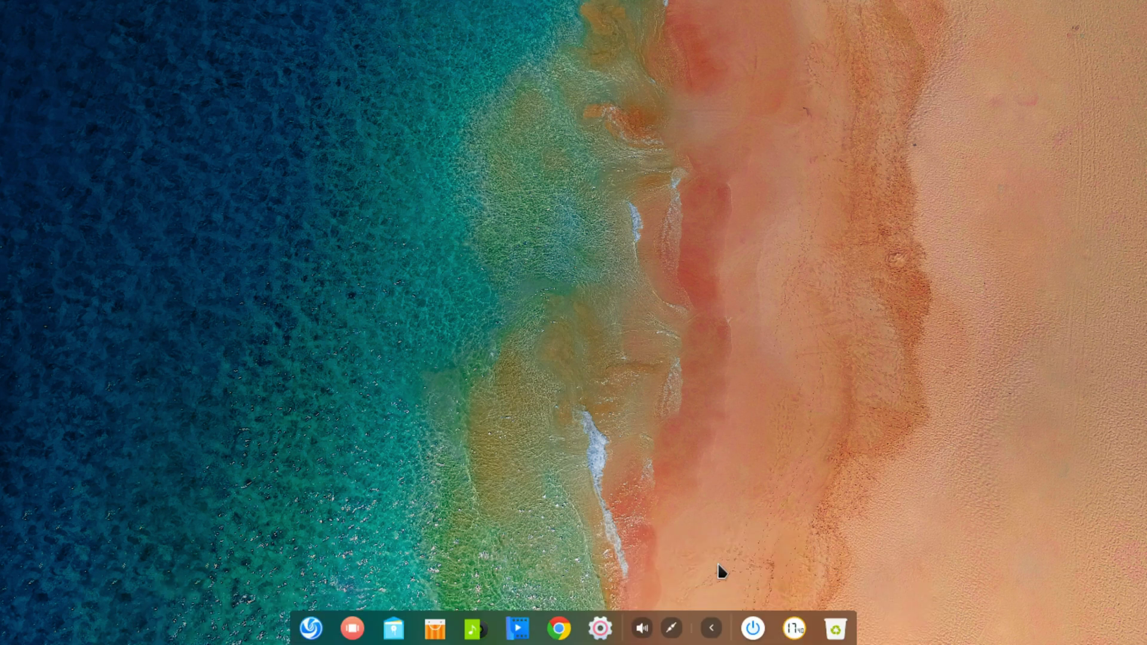
Change the taskbar size to Medium
right_click(677, 627)
mouse_move(770, 582)
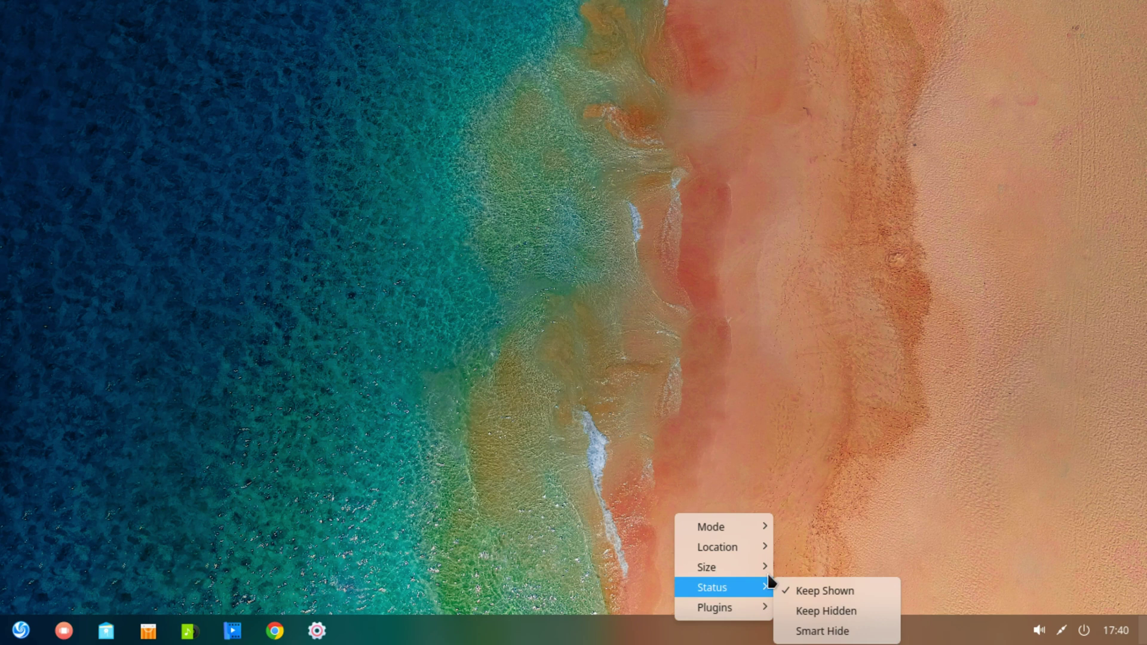
mouse_move(746, 566)
click(815, 589)
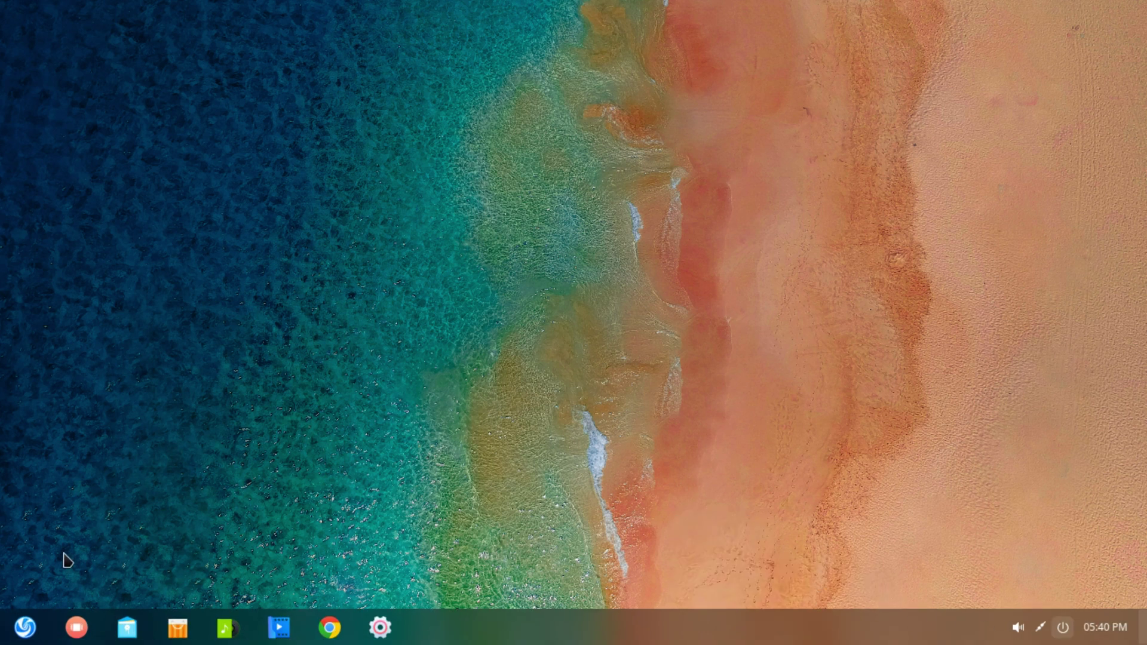
Open the launcher, switch to category view and jump to the Music apps
click(26, 627)
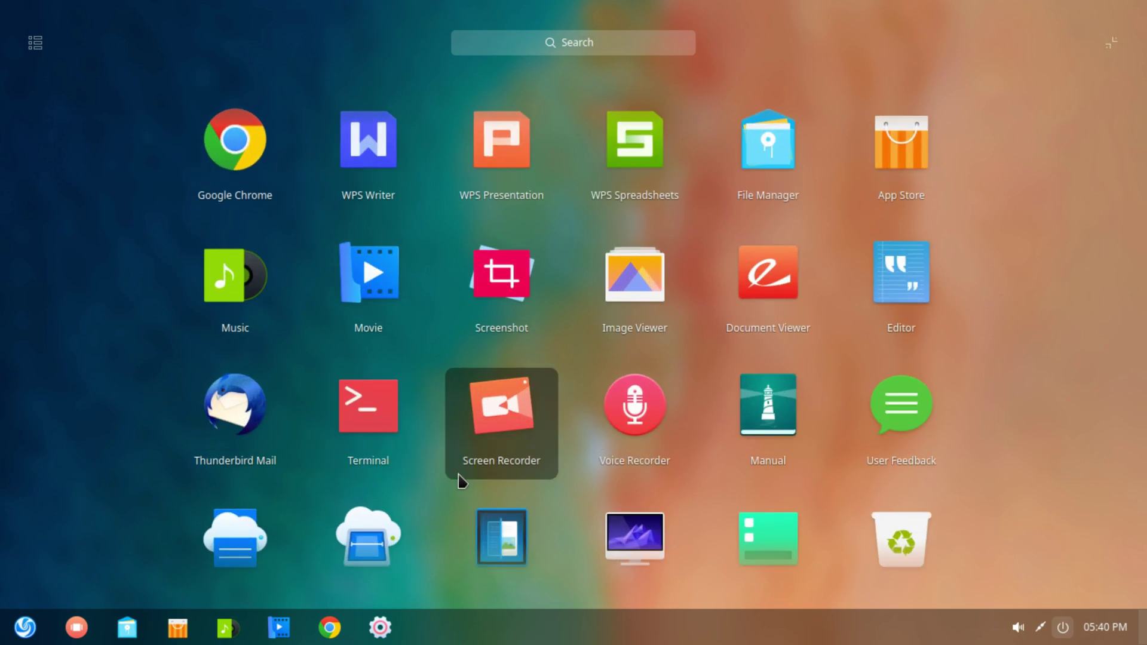
click(36, 42)
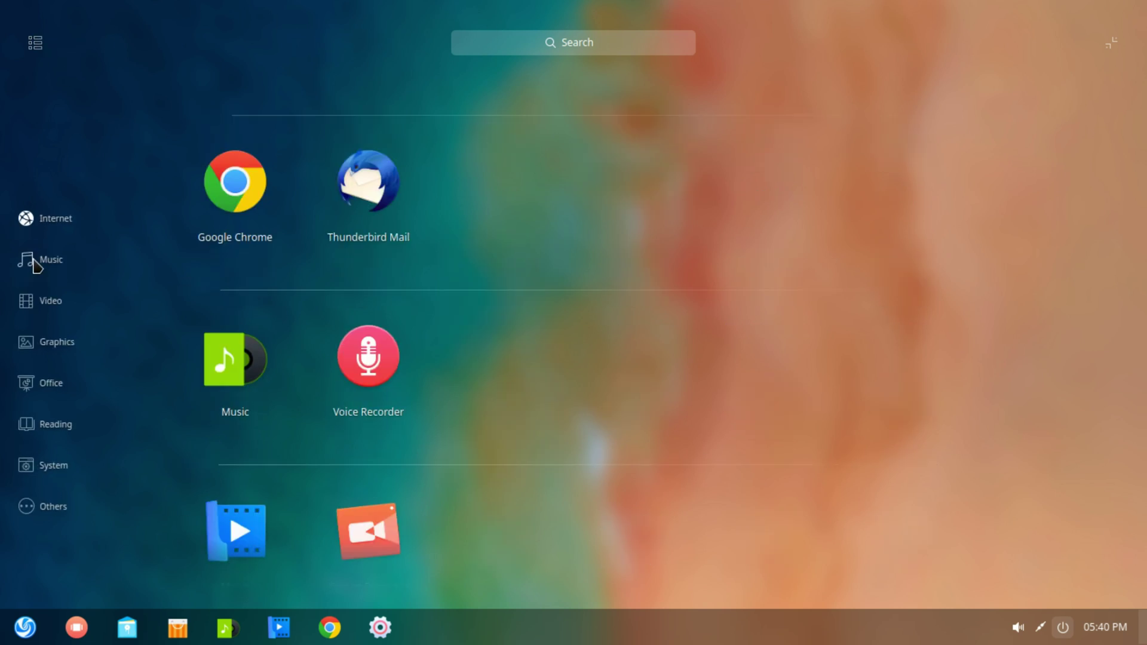
click(36, 263)
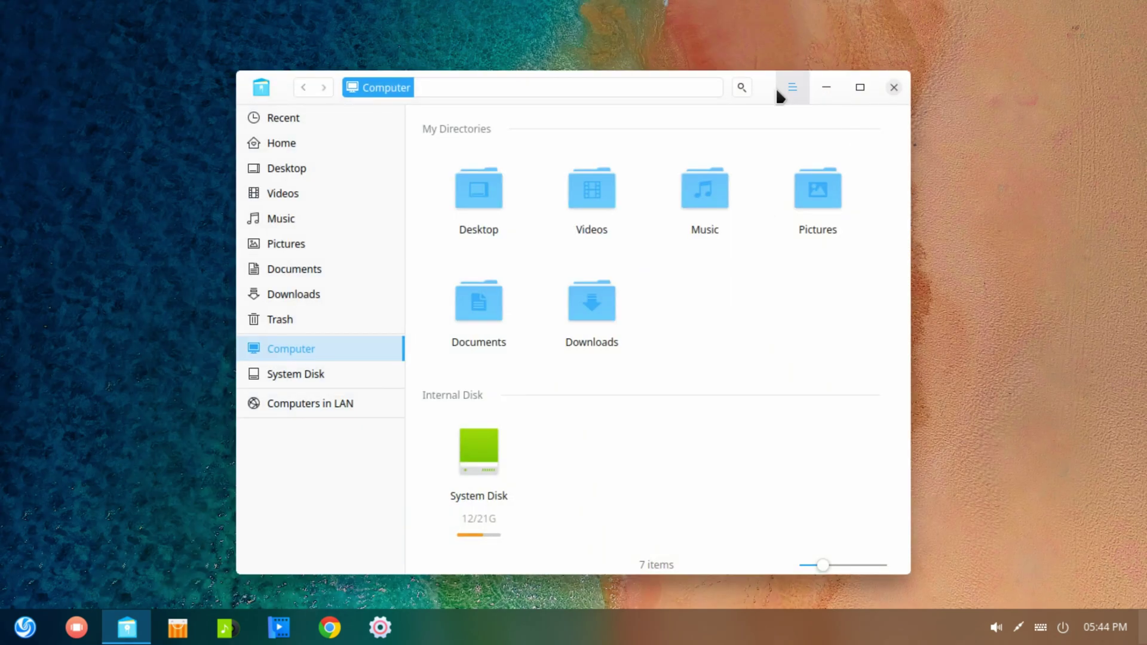
Give File Manager the Dark Theme and close it, then close the dark Music player
click(791, 87)
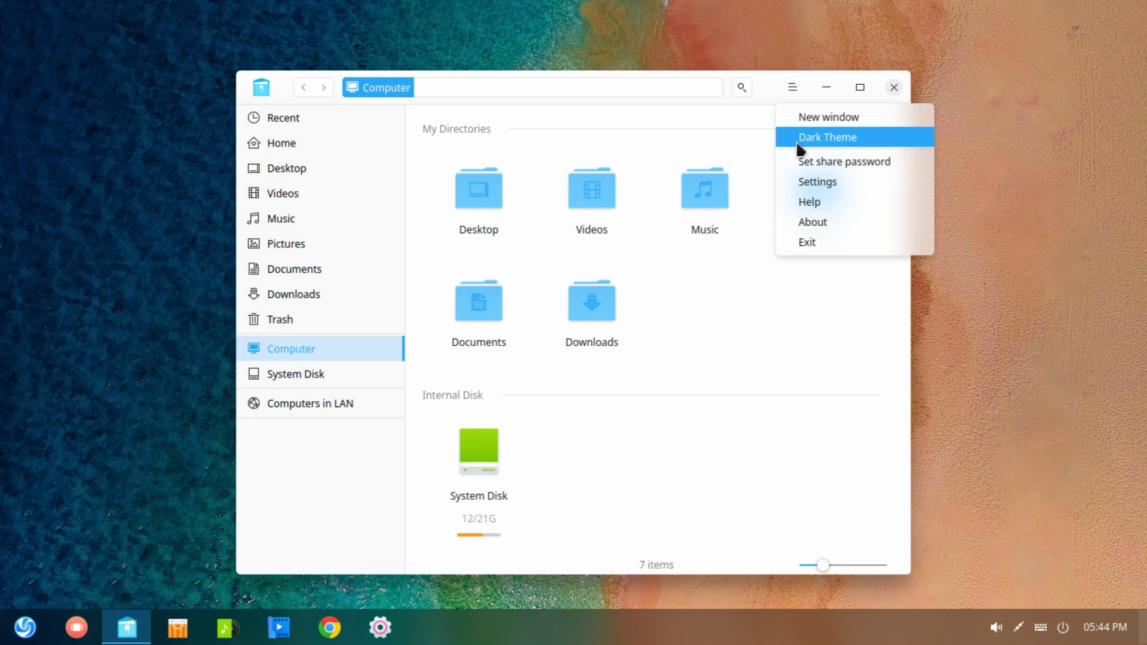
click(799, 141)
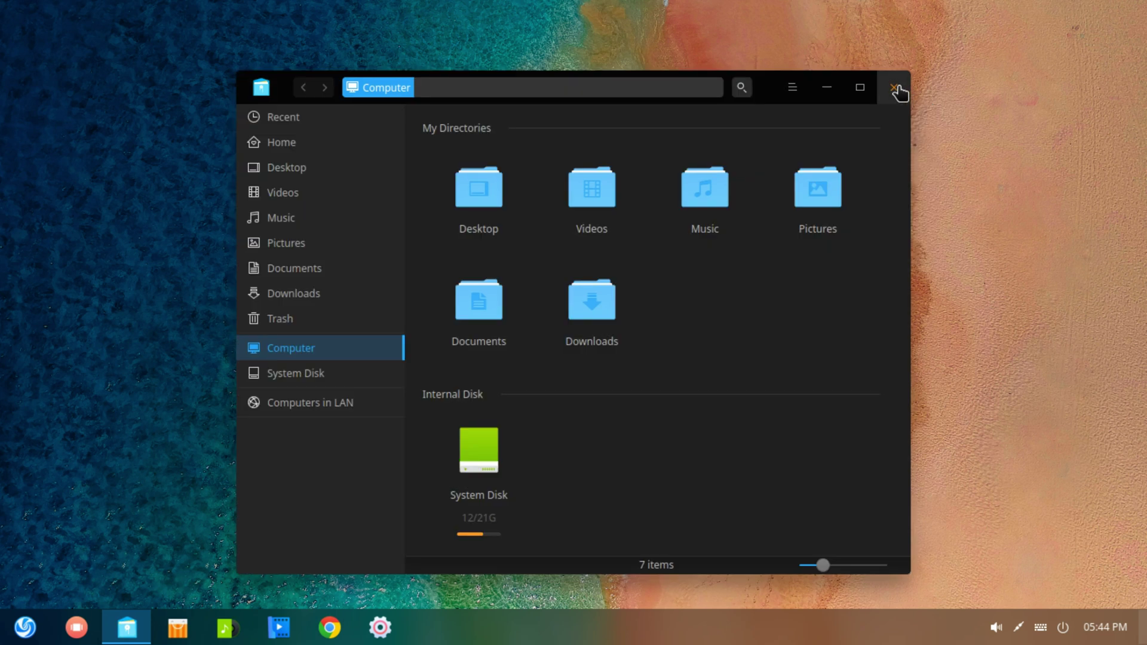
click(894, 89)
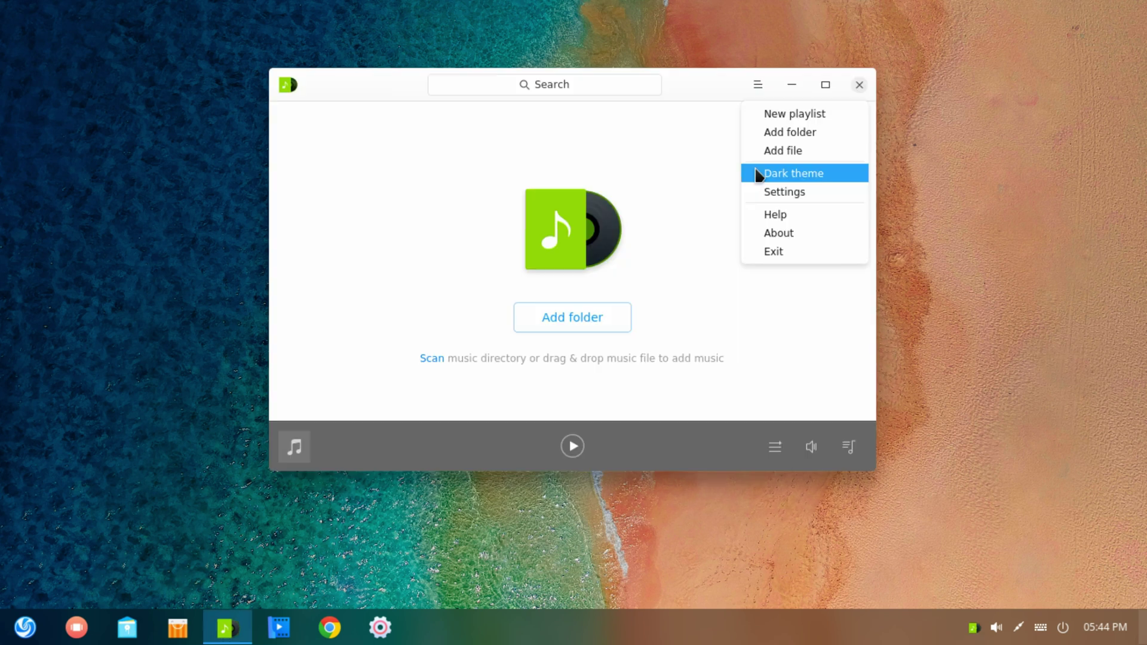
click(758, 172)
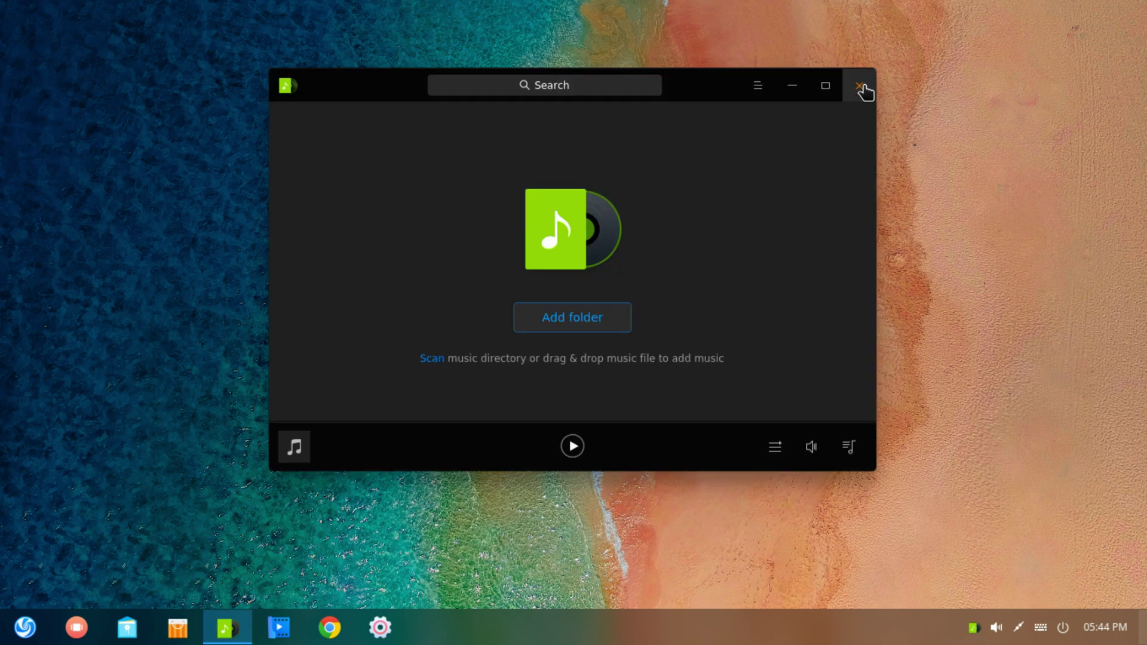
Switch Calculator to Dark Theme and close it
click(862, 86)
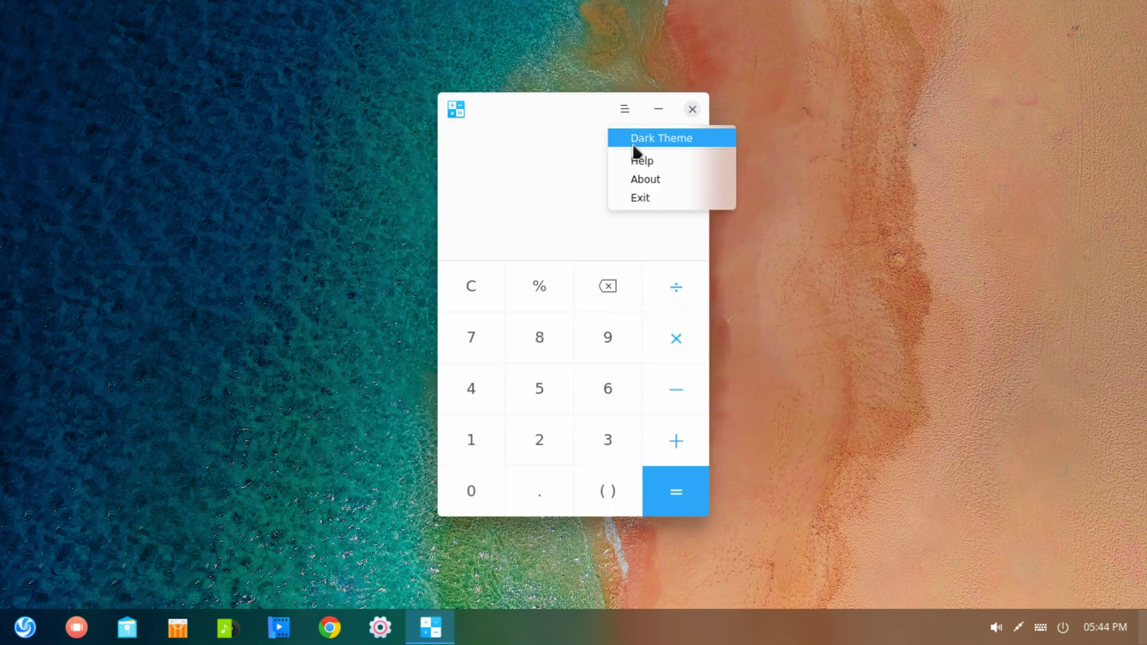
click(633, 143)
click(692, 109)
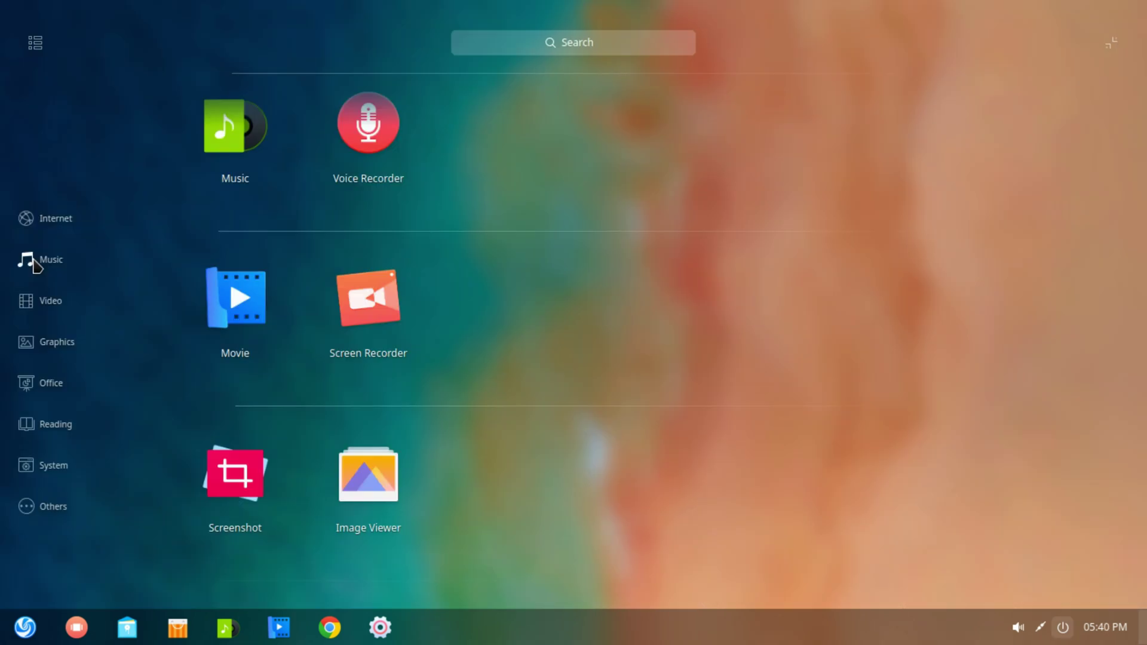
Browse Video, Graphics, Office, Reading, System and Others categories, then close the launcher
click(36, 303)
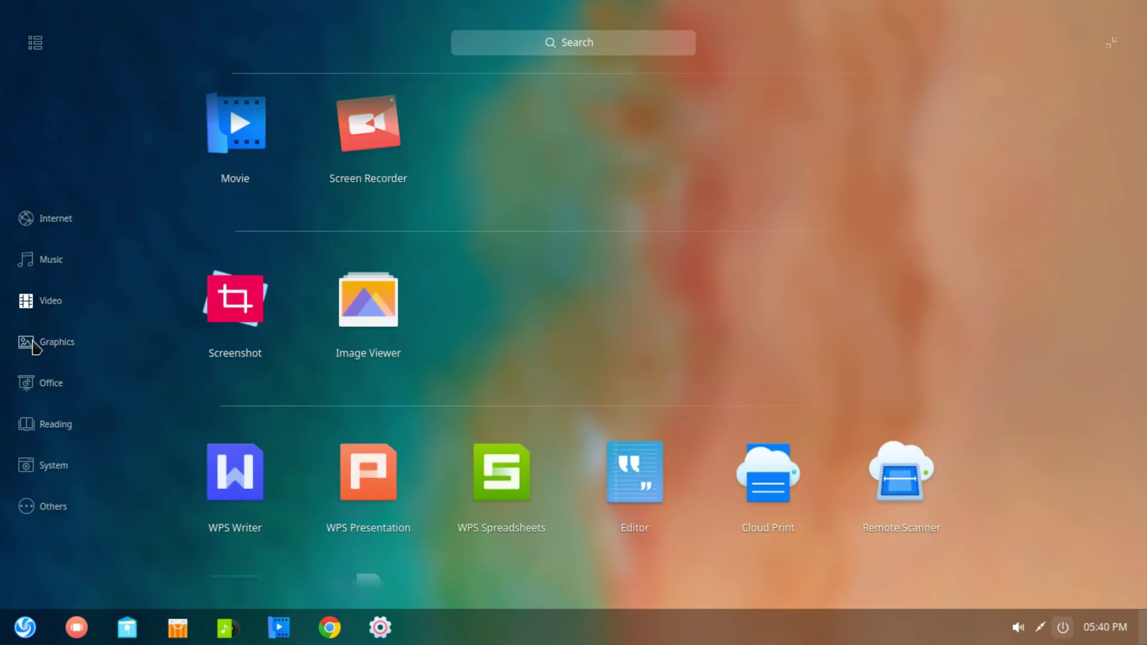
click(36, 345)
click(36, 383)
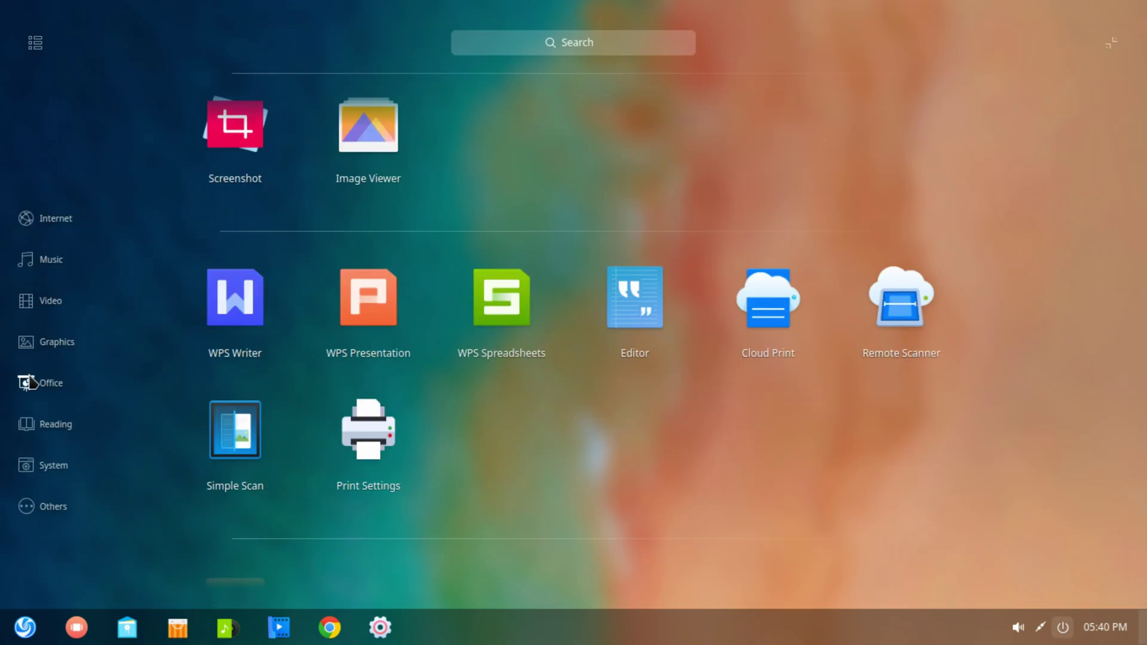
click(41, 428)
click(43, 468)
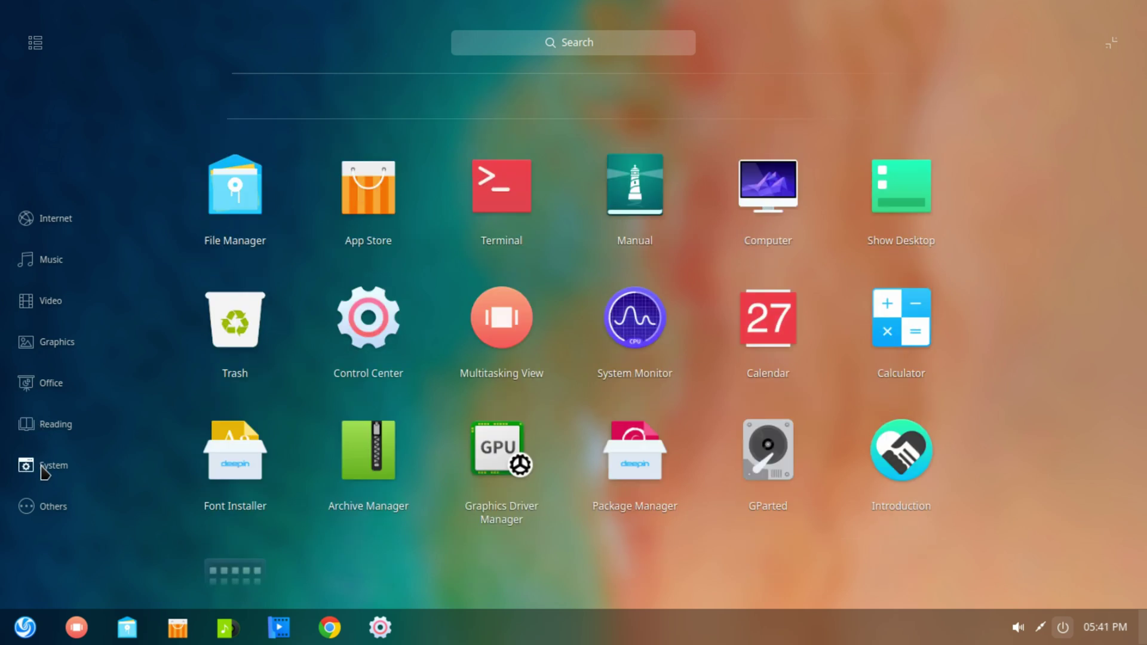
click(45, 504)
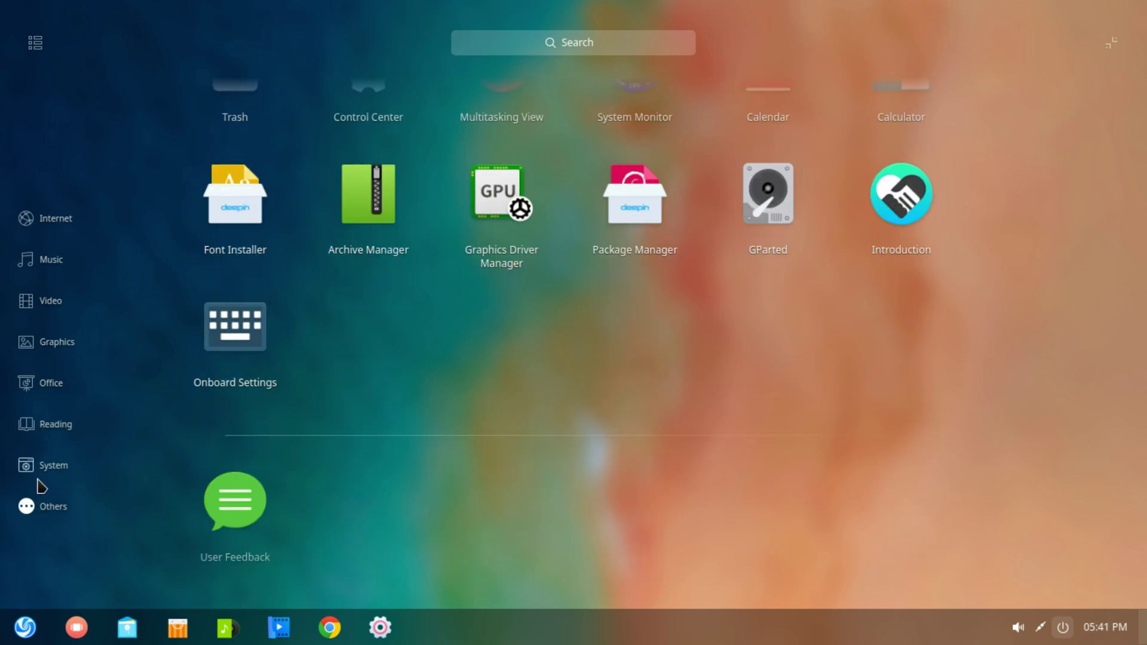
click(26, 625)
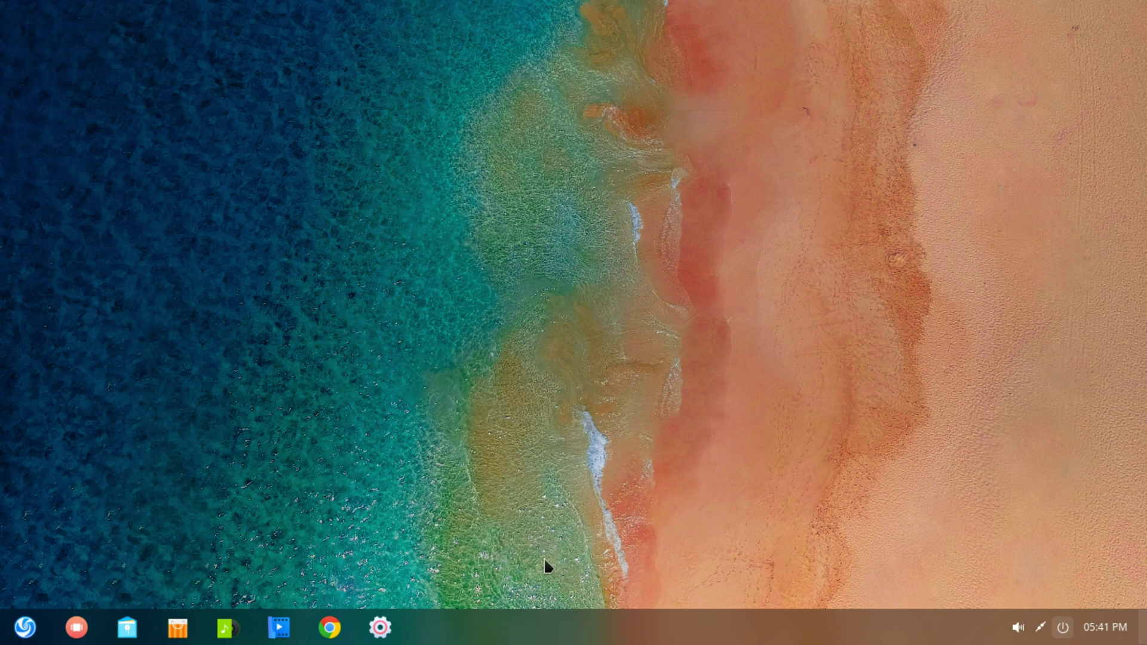
right_click(544, 623)
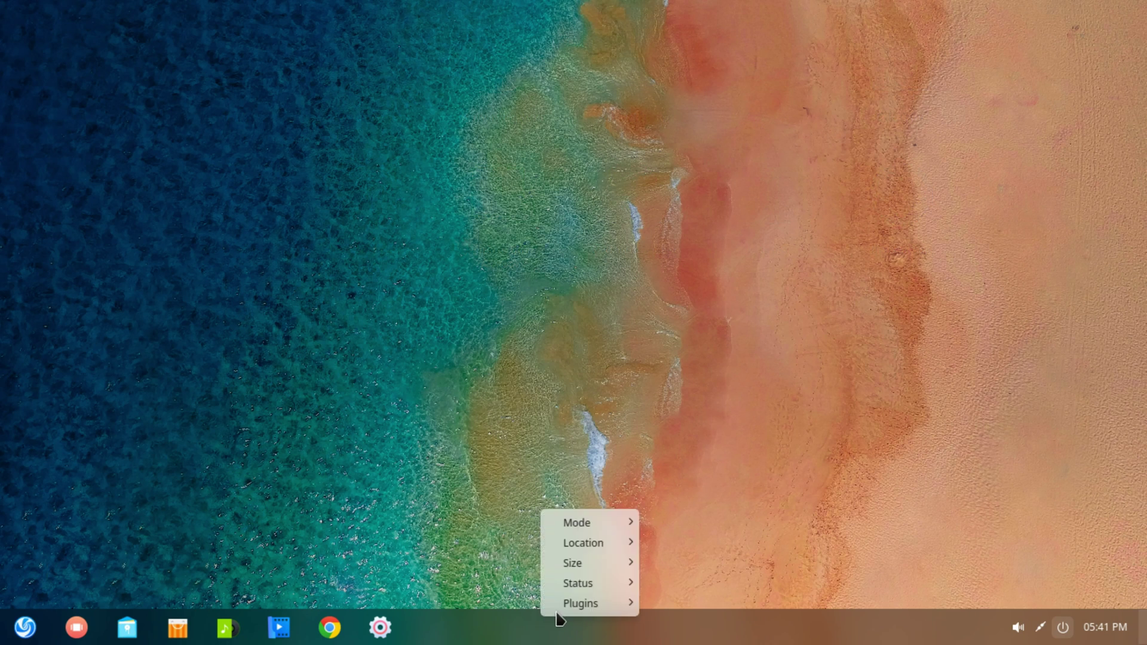
Add the Onboard on-screen keyboard plugin to the dock tray
mouse_move(580, 606)
click(681, 611)
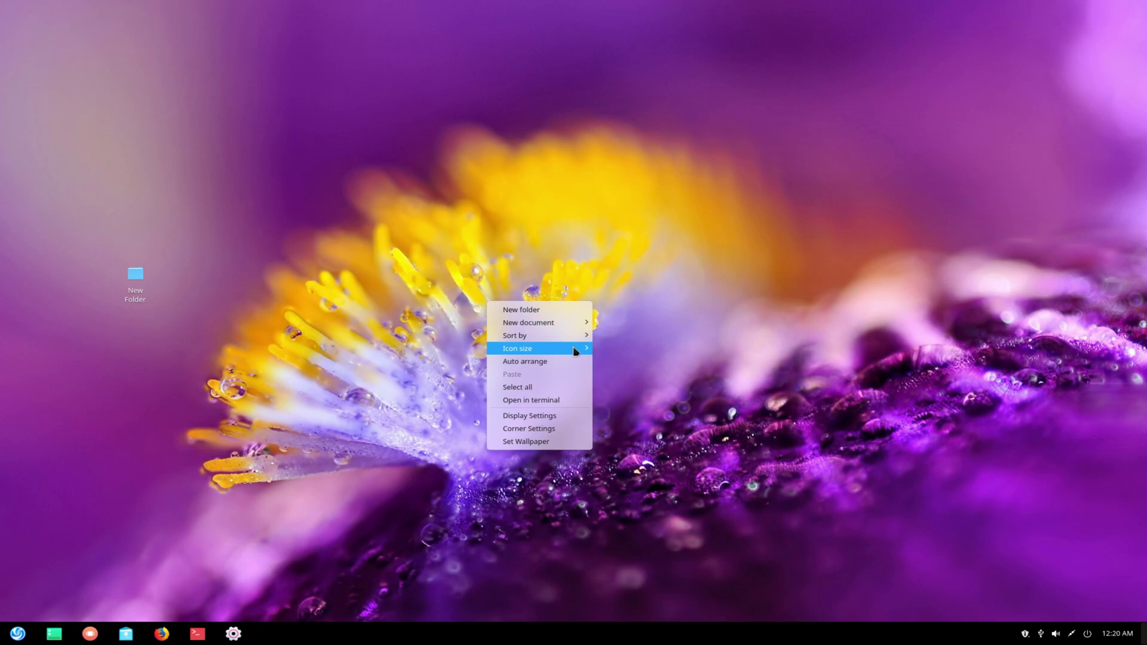
mouse_move(575, 348)
click(624, 392)
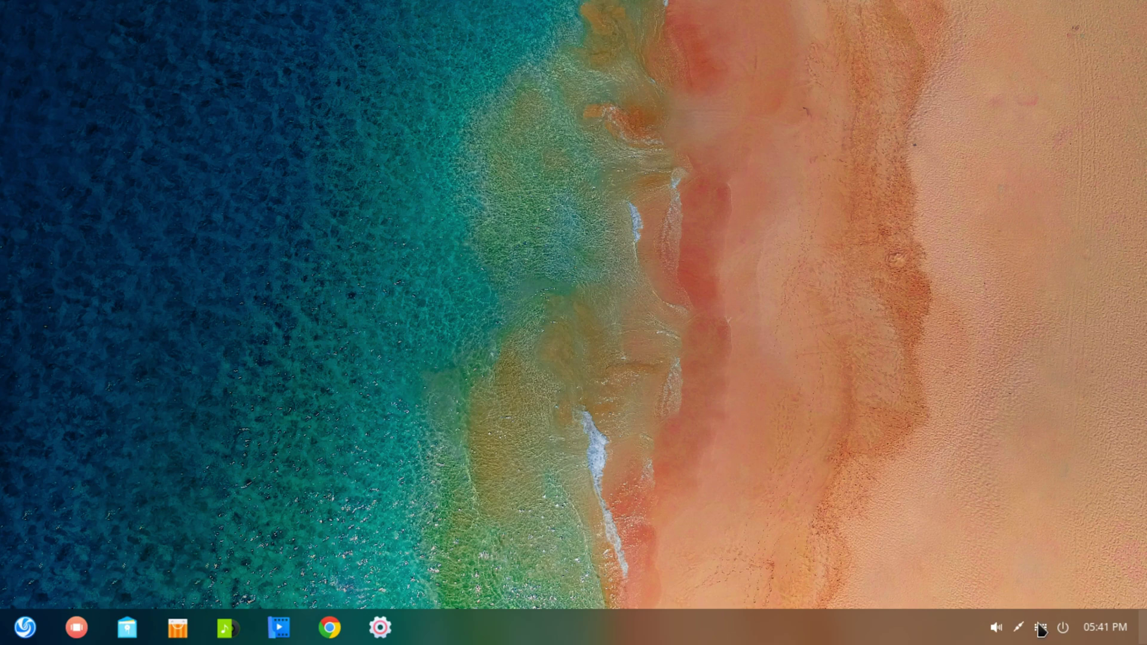
Show the on-screen keyboard from the tray, then open Update Settings via the launcher
click(1038, 626)
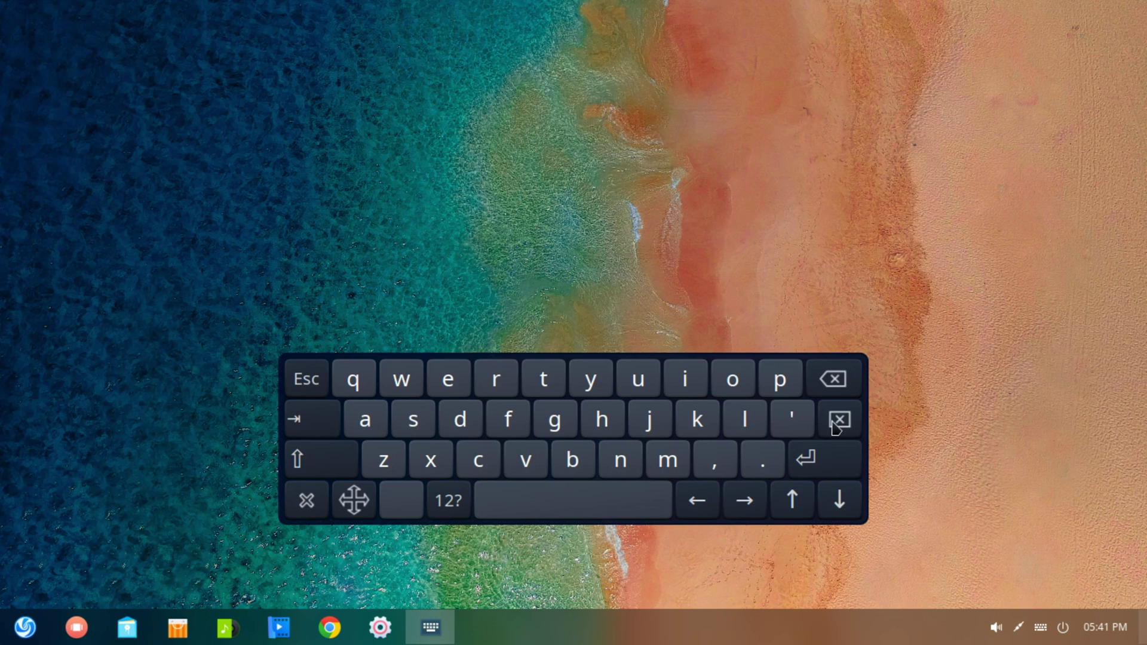
click(25, 628)
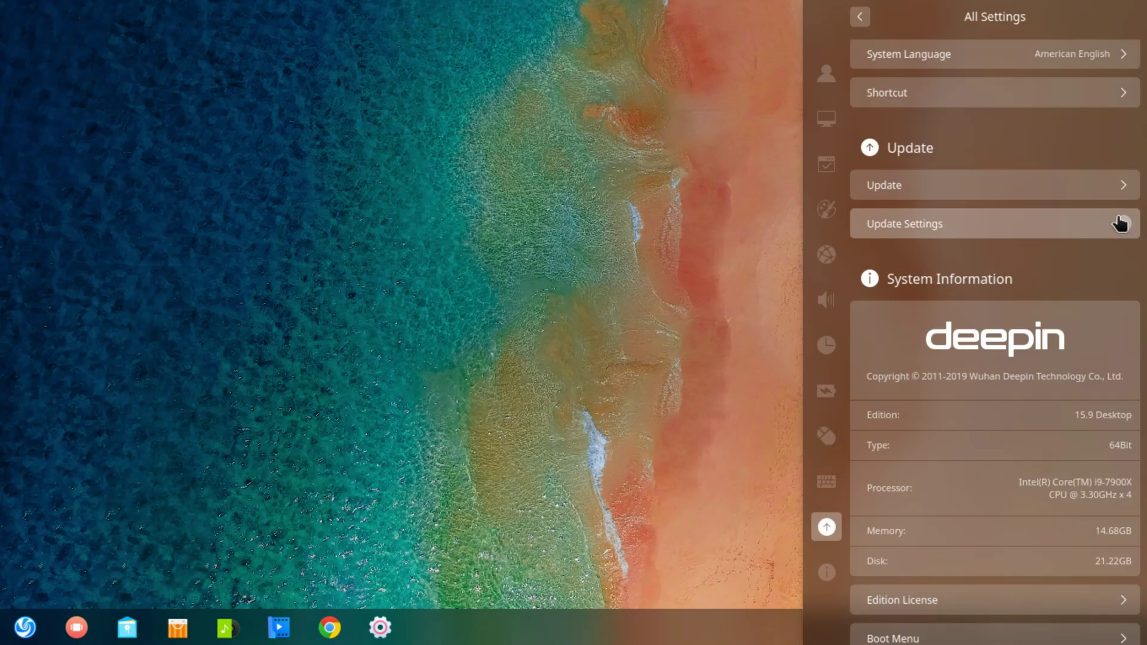
click(1119, 223)
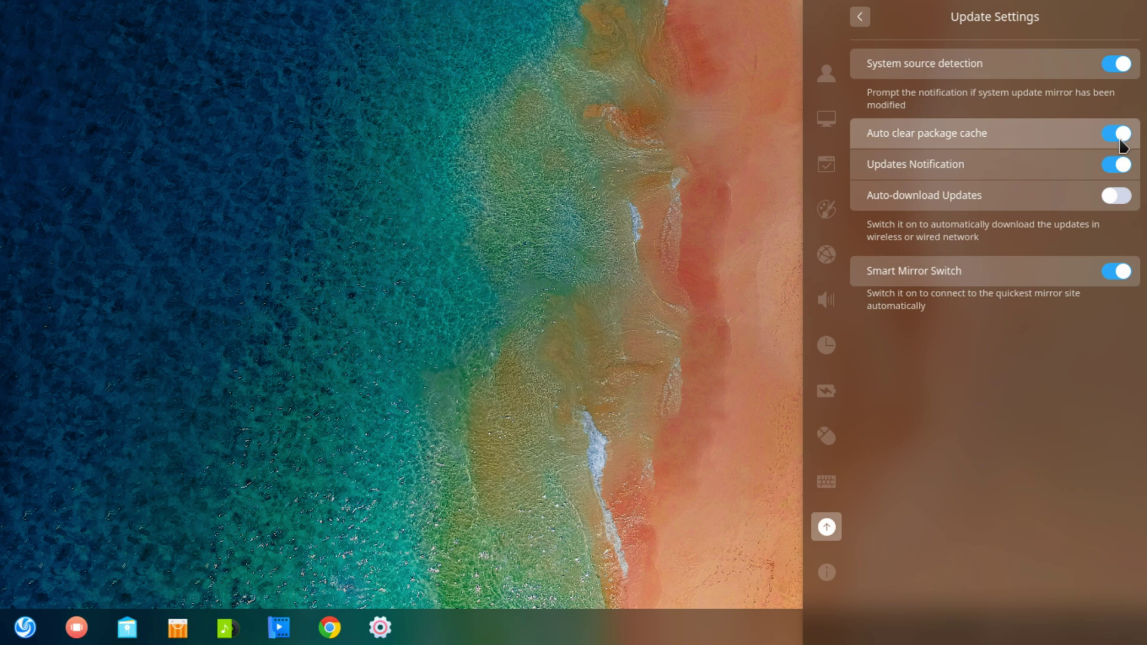
Review the Display resolution list, keeping 1360×768, and return to the full settings list
click(863, 16)
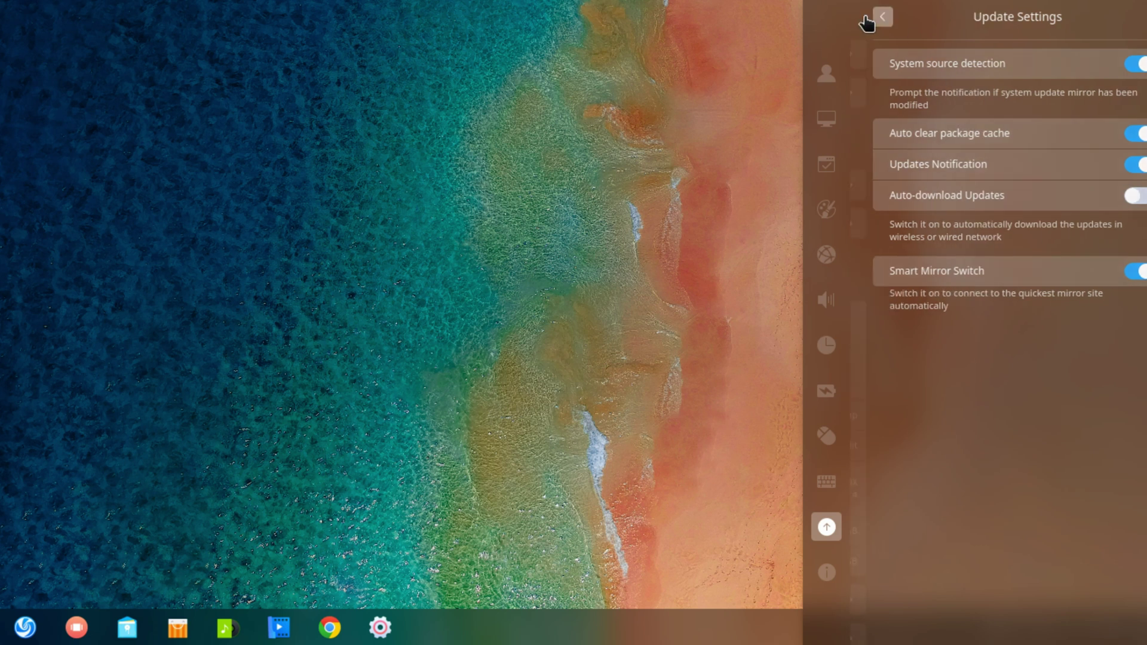
click(826, 73)
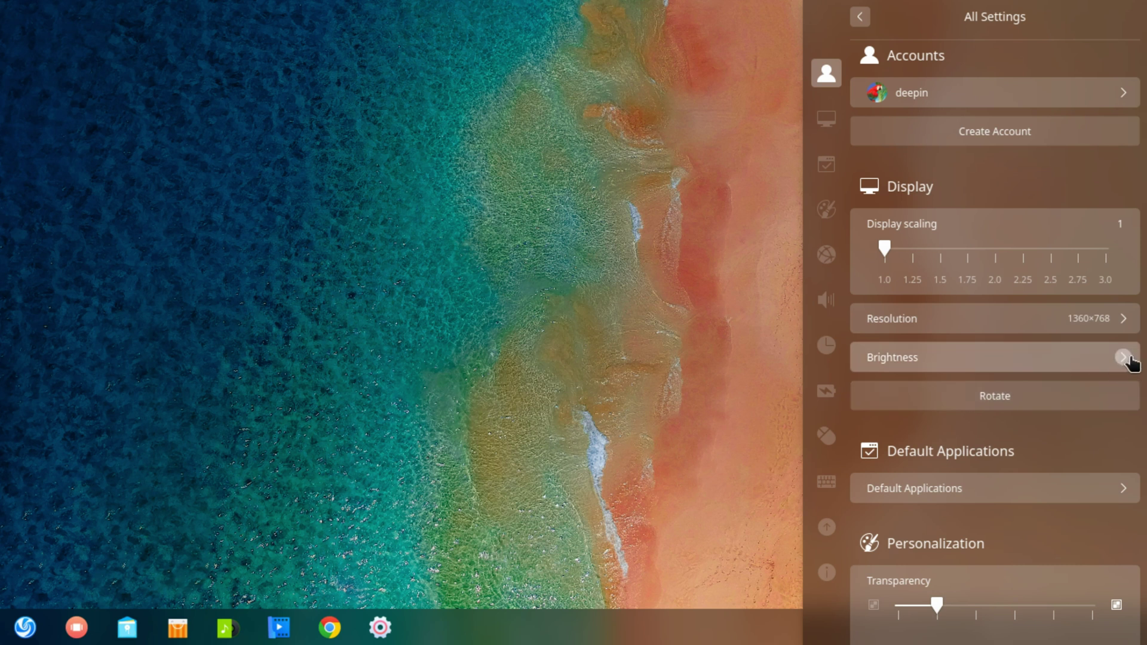
click(1124, 321)
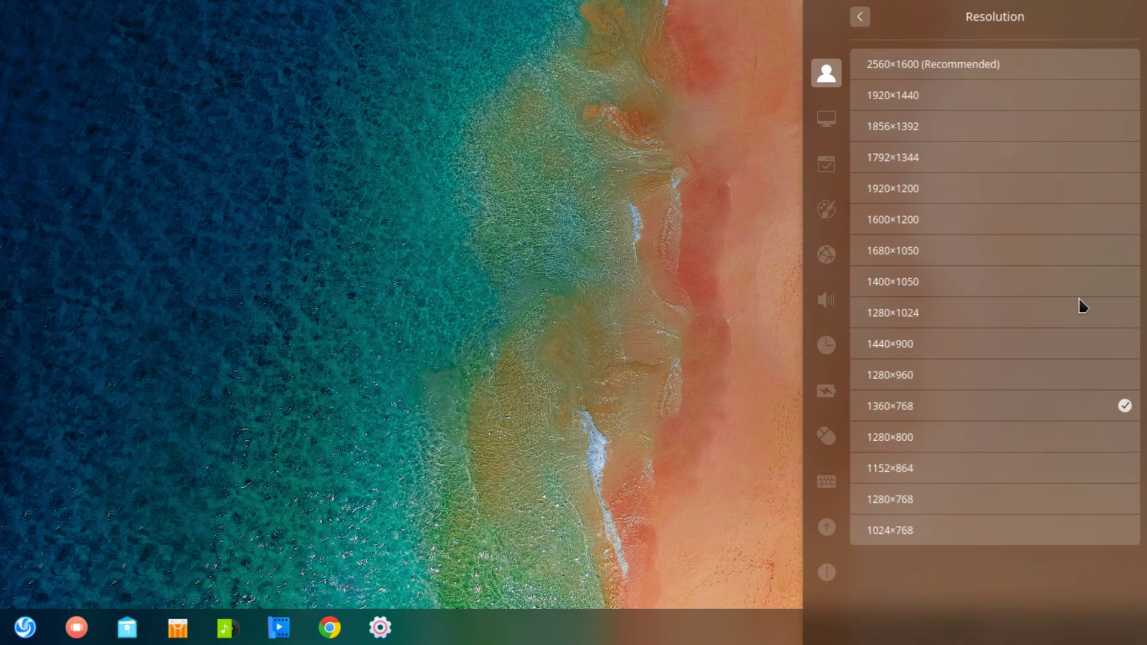
click(860, 16)
Launch System Monitor with Ctrl+Alt+Esc, set its compact view, and finish on the light theme
click(556, 599)
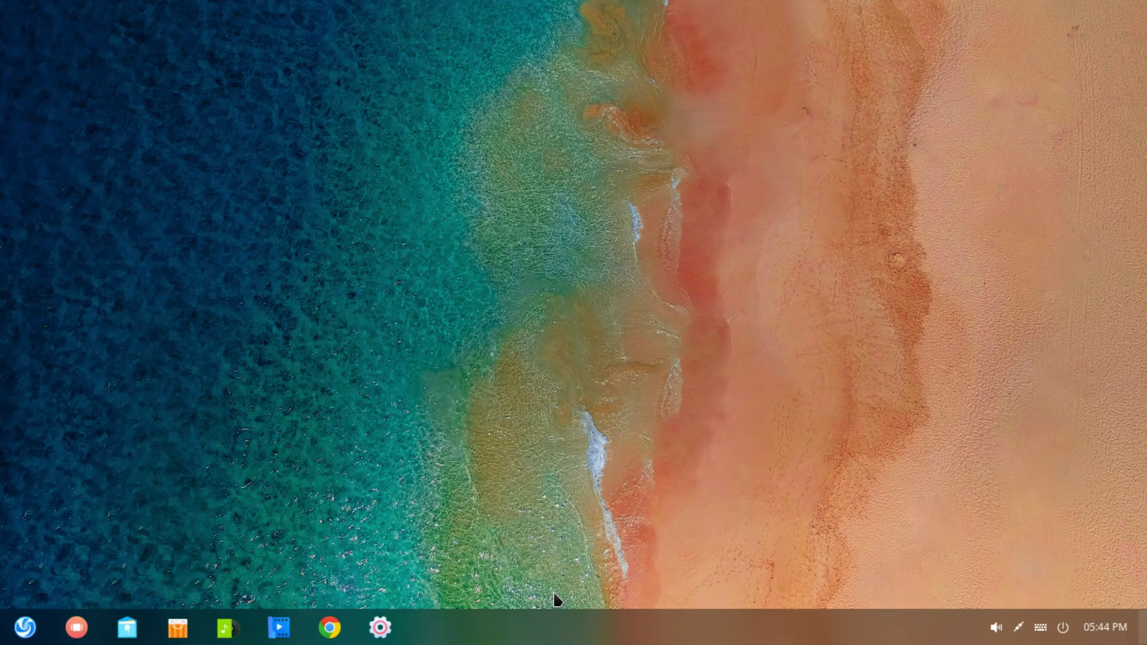
key(ctrl+alt+Escape)
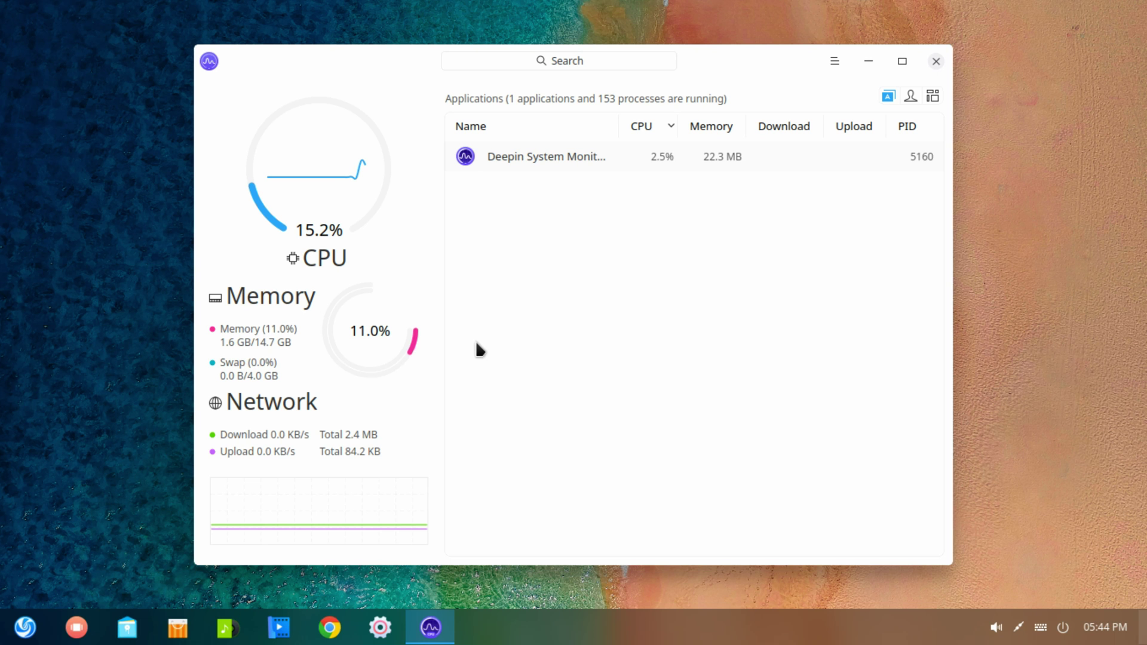
click(835, 63)
click(829, 112)
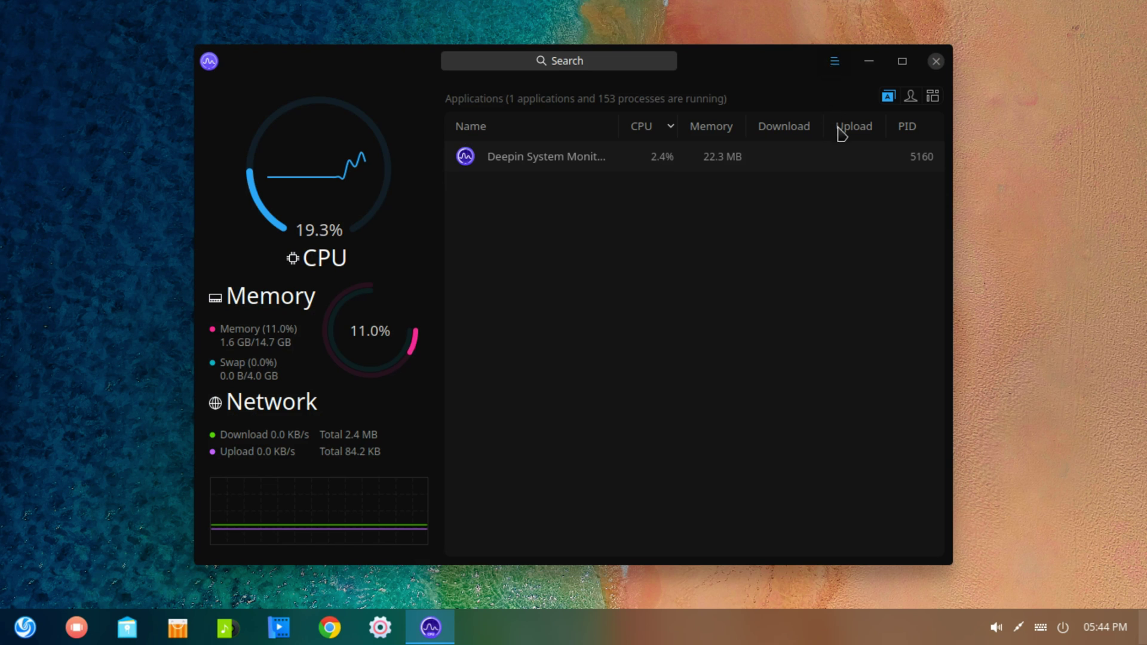
click(837, 126)
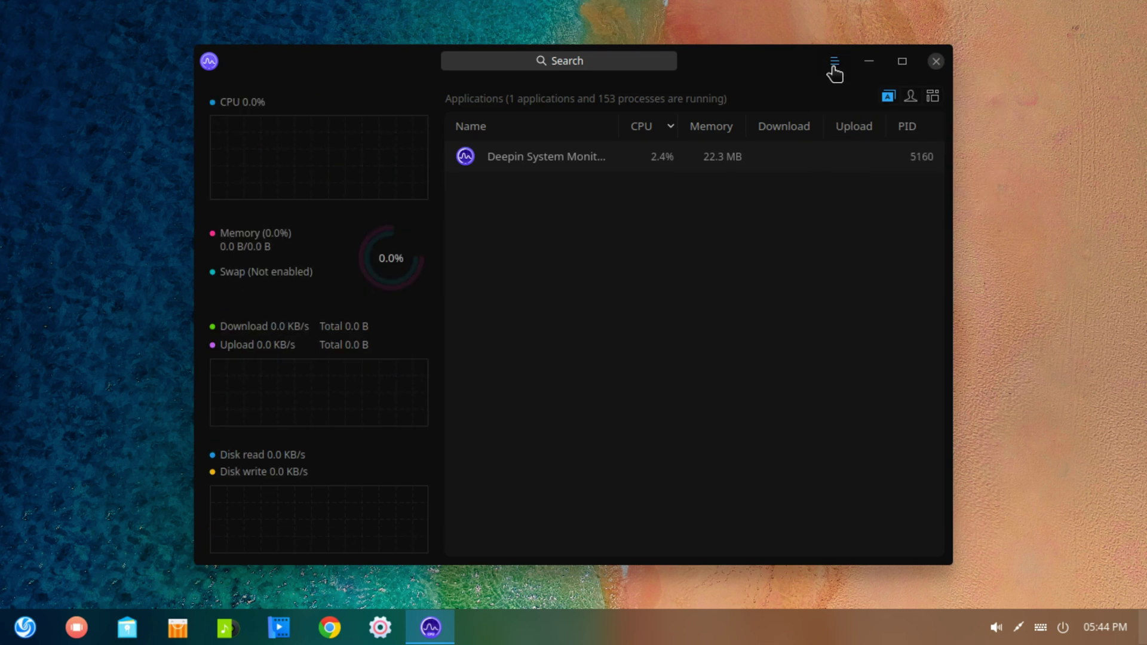
click(833, 104)
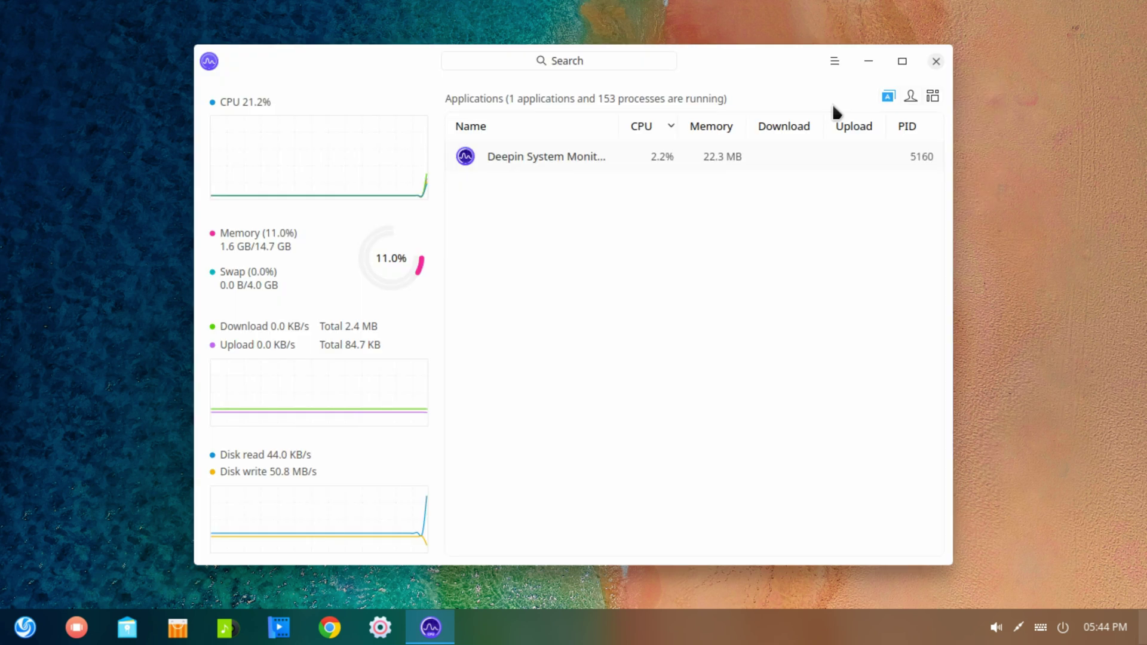
Close System Monitor and raise the Control Center transparency by one step
click(934, 61)
click(955, 346)
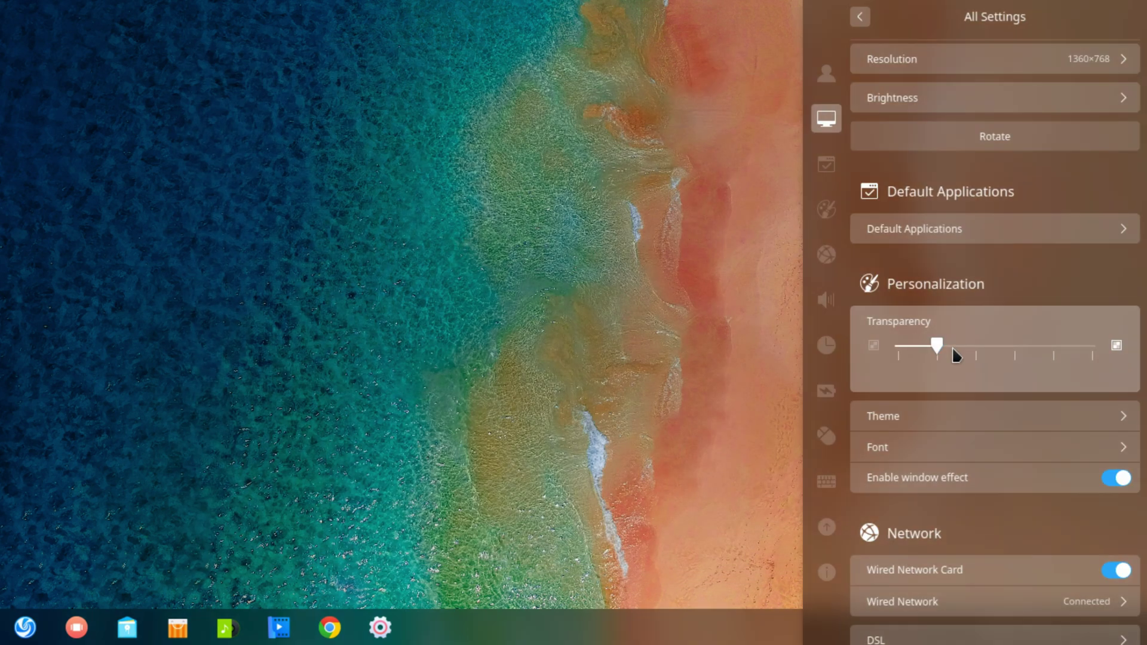
click(1108, 417)
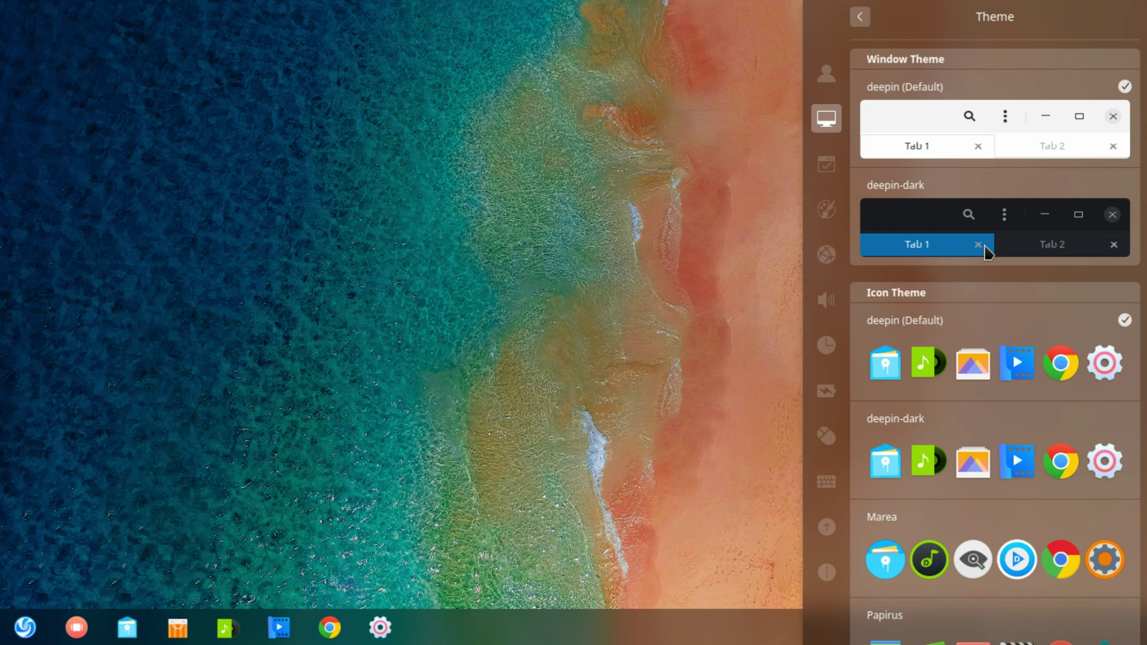
Preview the deepin-dark, Marea and Papirus icon themes, then restore deepin (Default)
click(972, 455)
click(932, 537)
scroll(931, 538, down, 5)
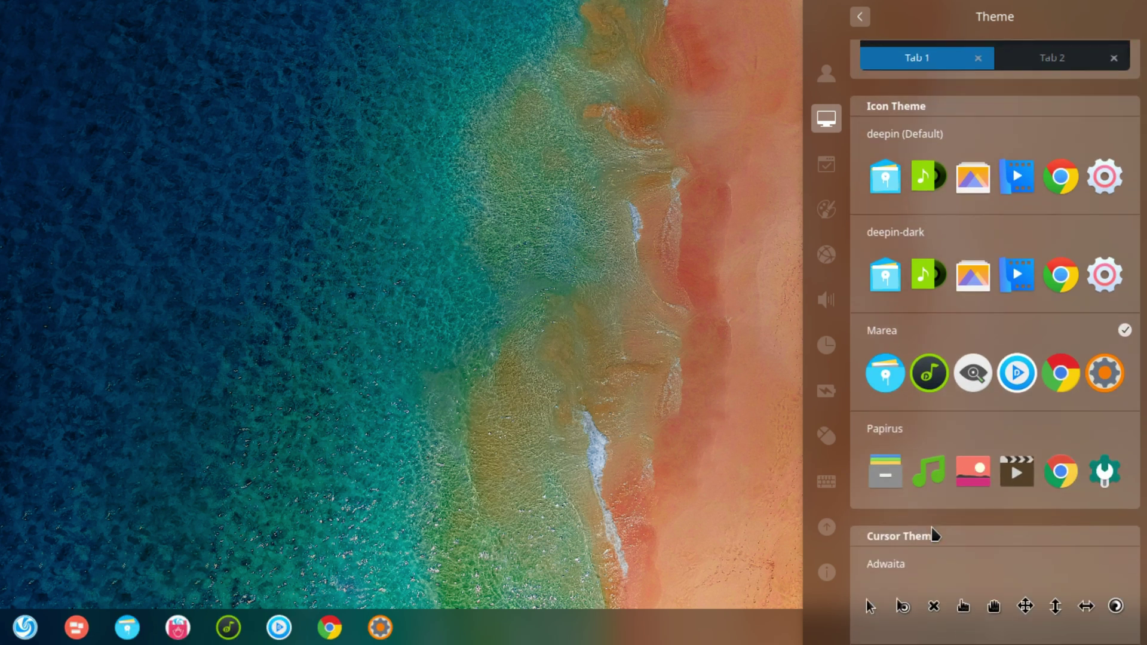
click(915, 394)
scroll(923, 401, up, 4)
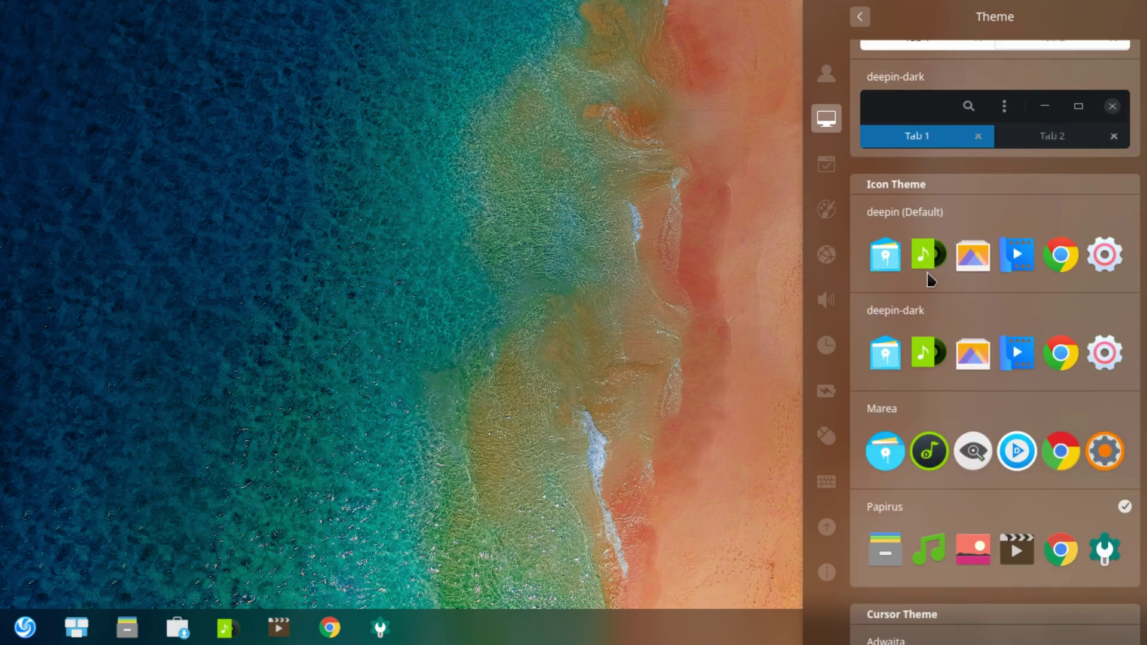
click(927, 322)
scroll(937, 403, down, 3)
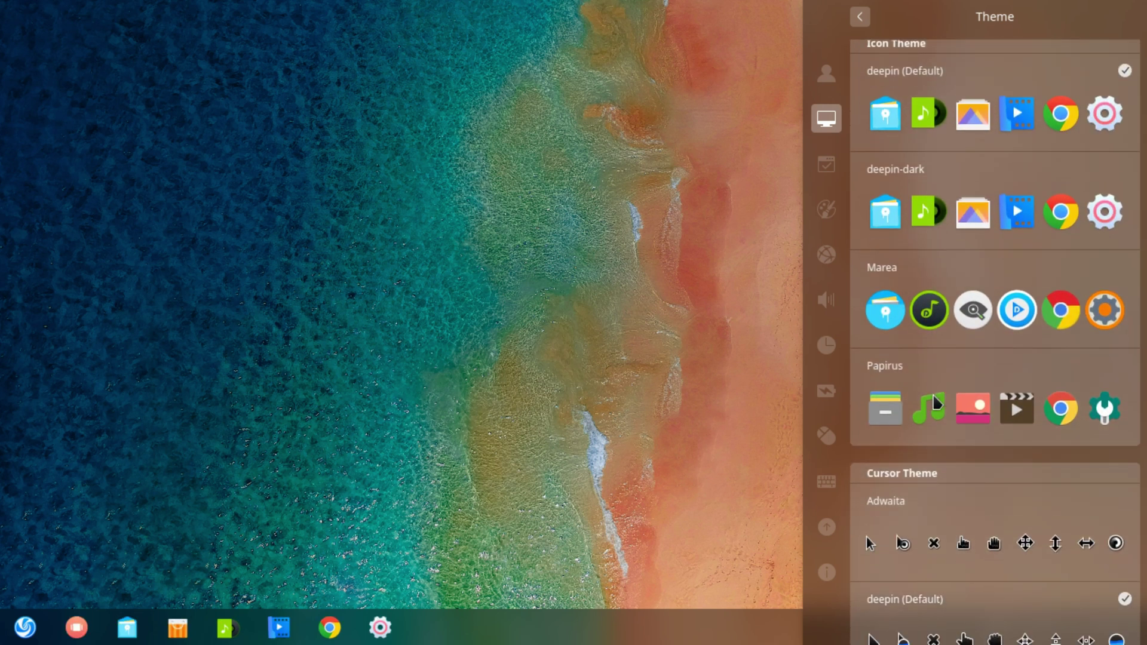
scroll(936, 403, down, 4)
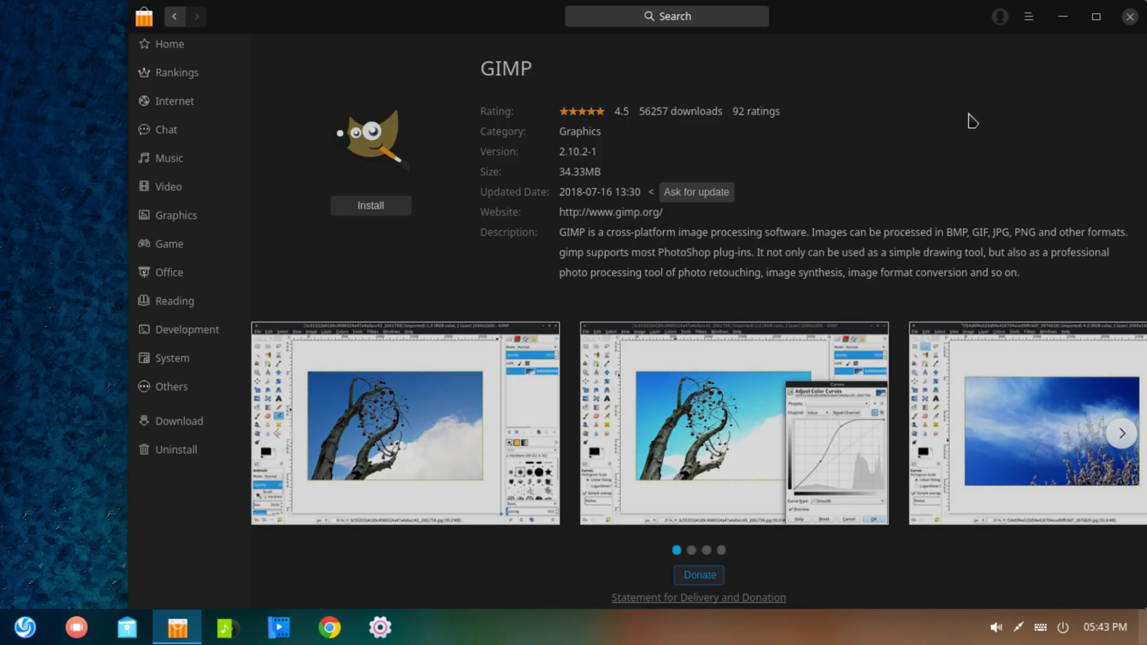
Move the store window left and close it, then open and minimize the file manager
drag(801, 21, 706, 23)
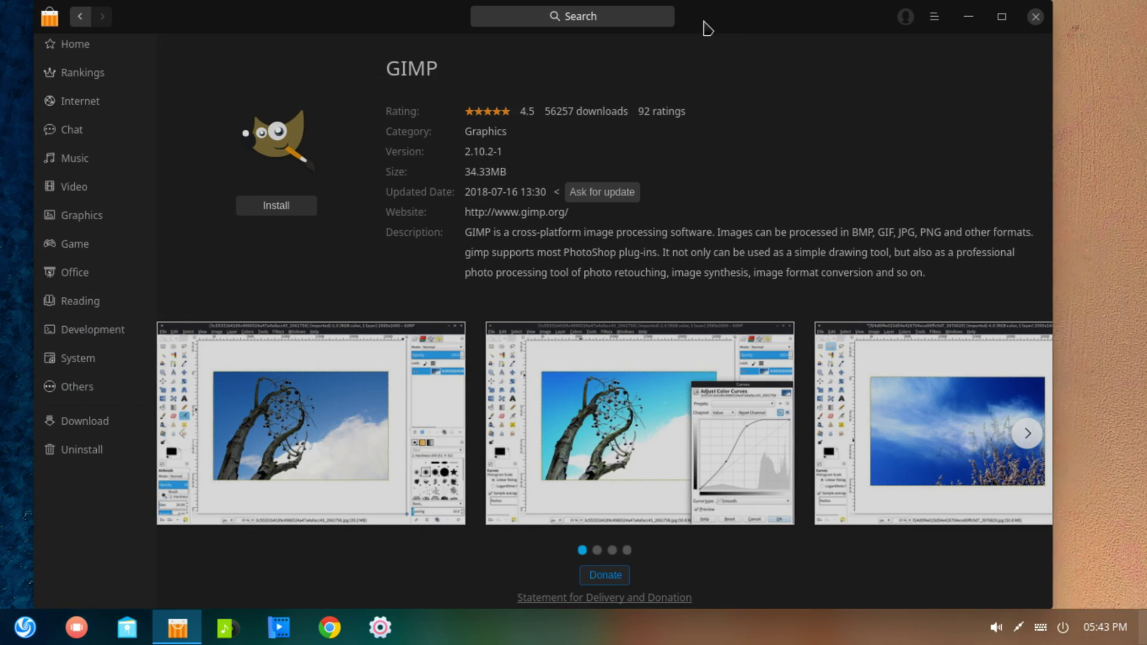
click(1032, 25)
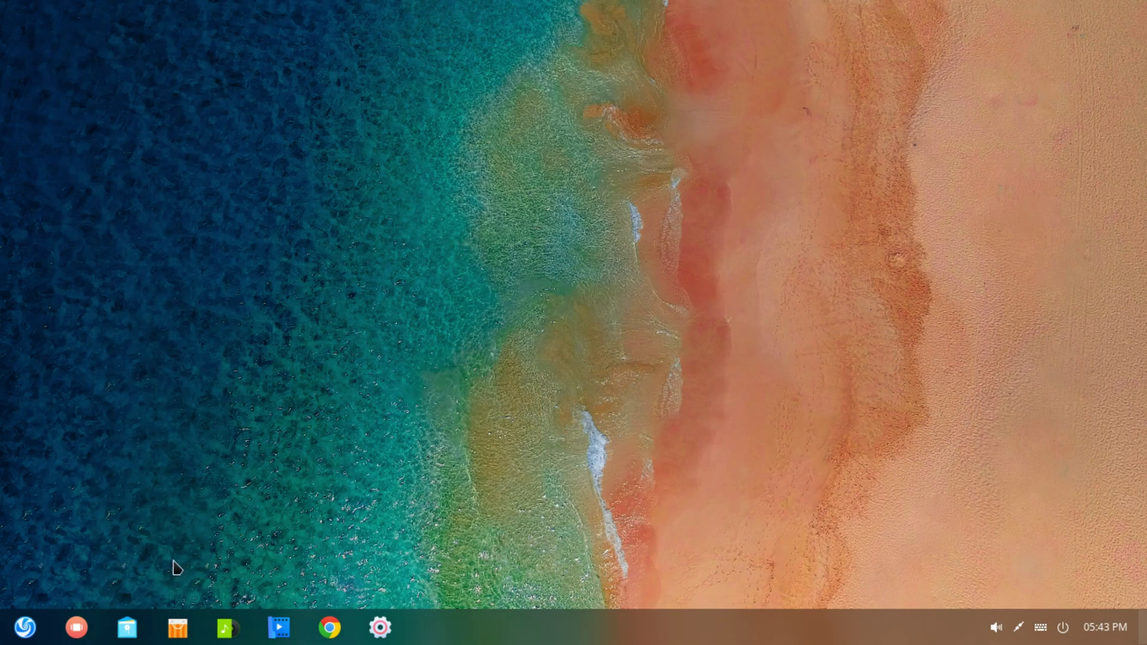
click(131, 621)
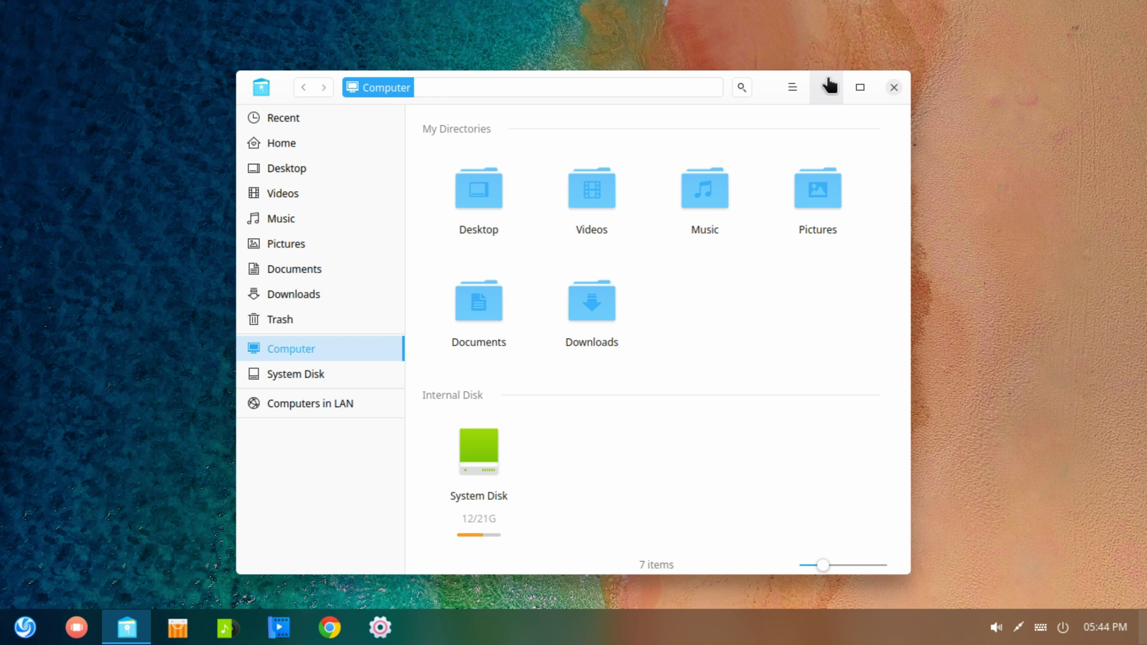
click(825, 84)
Try the DMZ-Black, DMZ-White and Marea cursor themes, then restore deepin (Default)
click(951, 452)
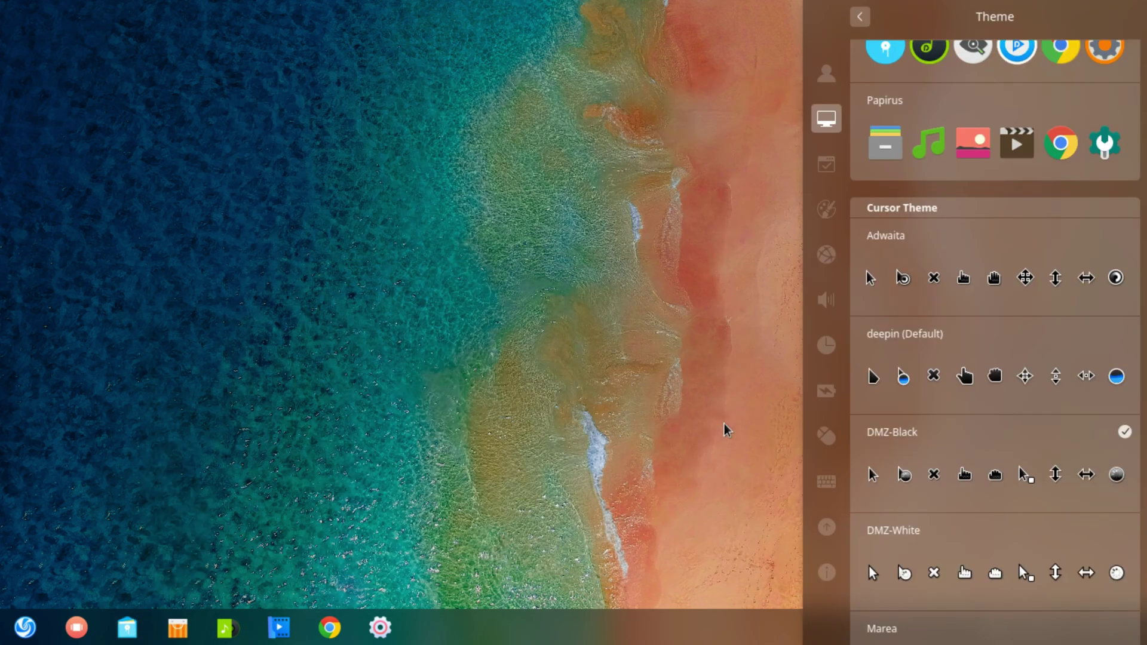
click(910, 566)
scroll(998, 486, down, 1)
click(874, 581)
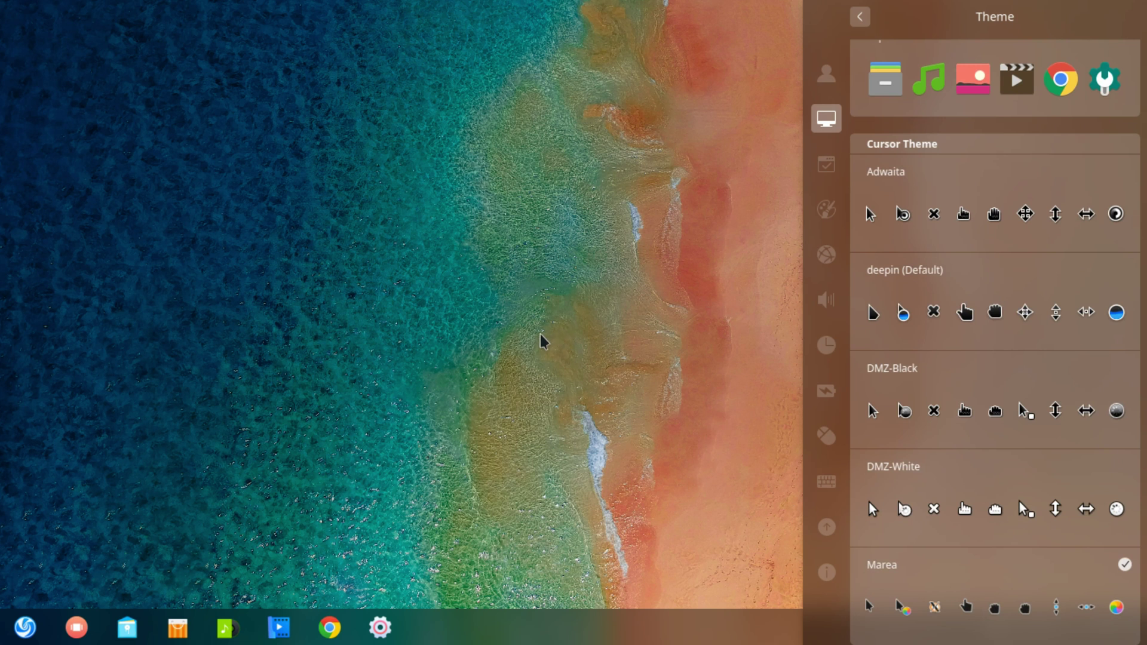
click(939, 317)
Visit Default Applications, return to the settings home, and bring up the Update settings
click(826, 166)
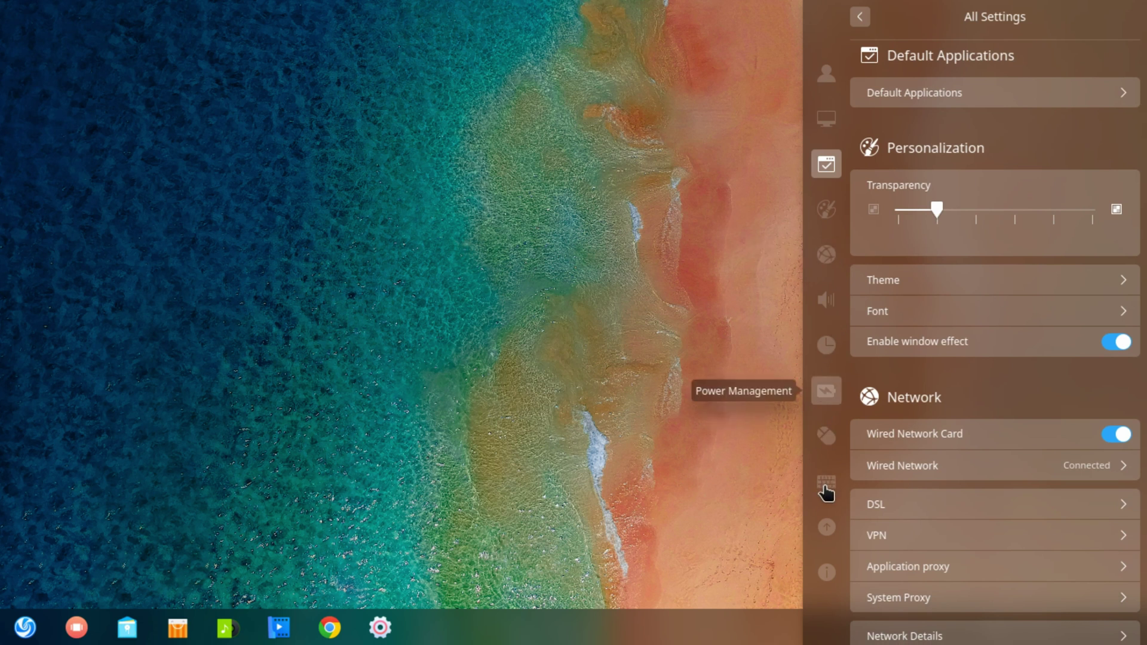
click(856, 19)
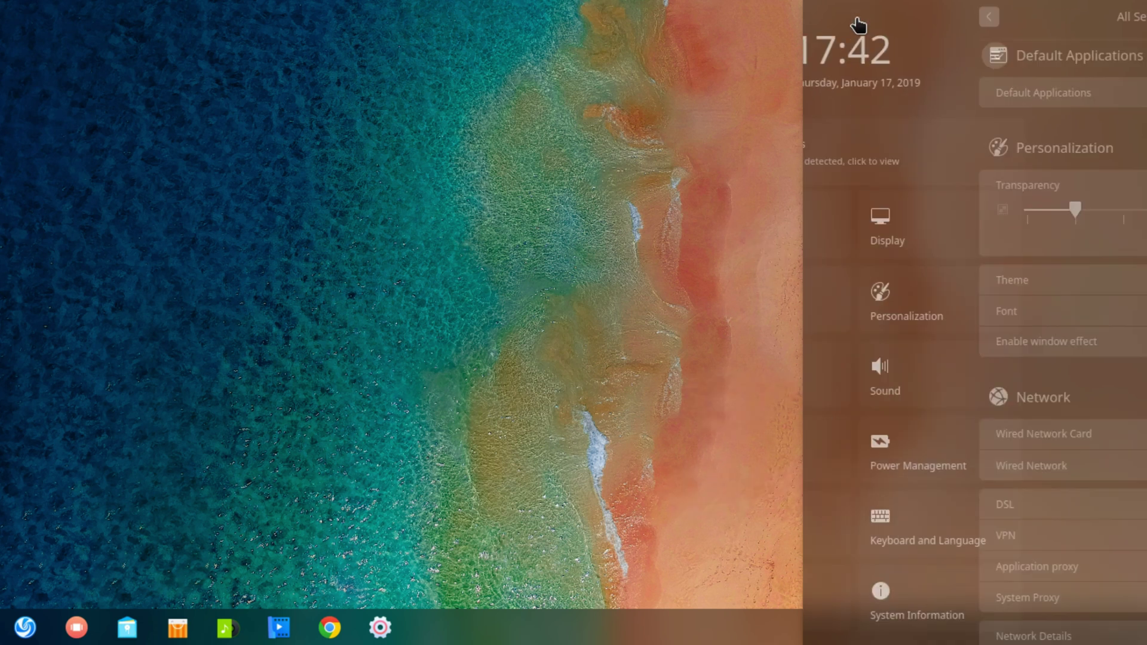
click(875, 609)
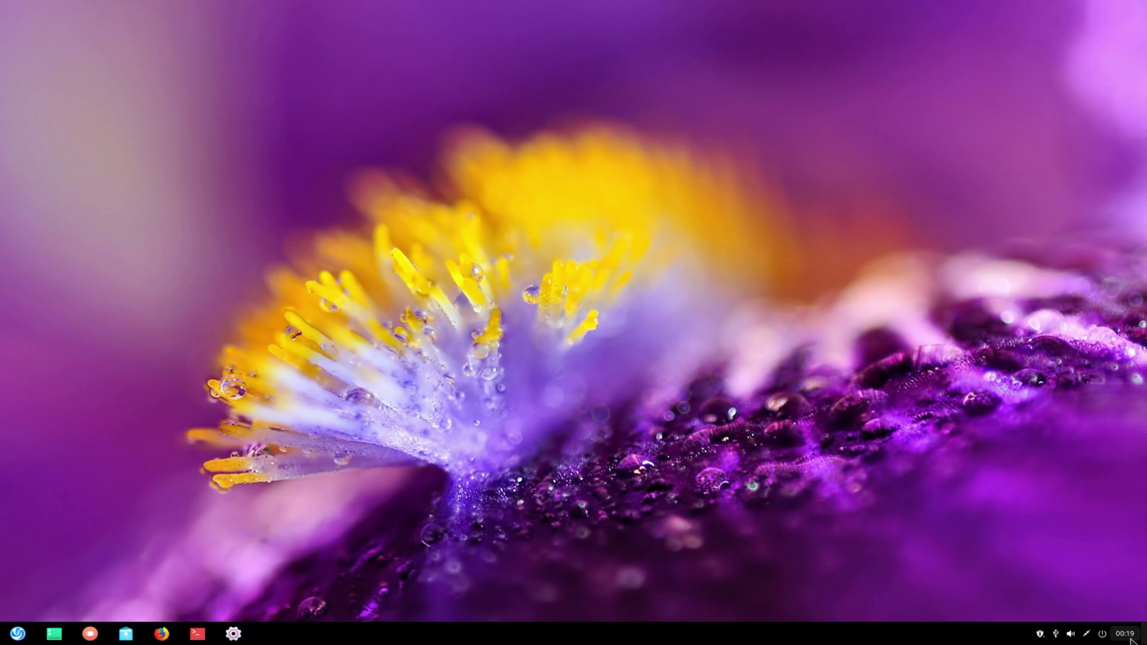
Switch the tray clock to 12-hour time and create a New Folder on the desktop
right_click(1125, 624)
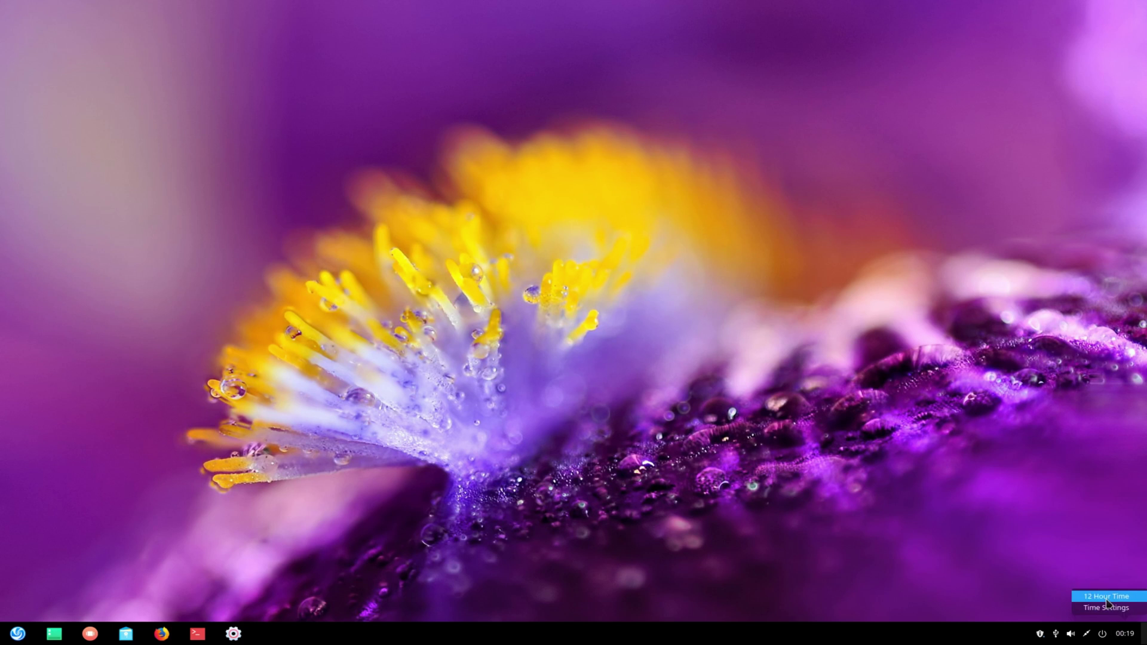
click(1106, 597)
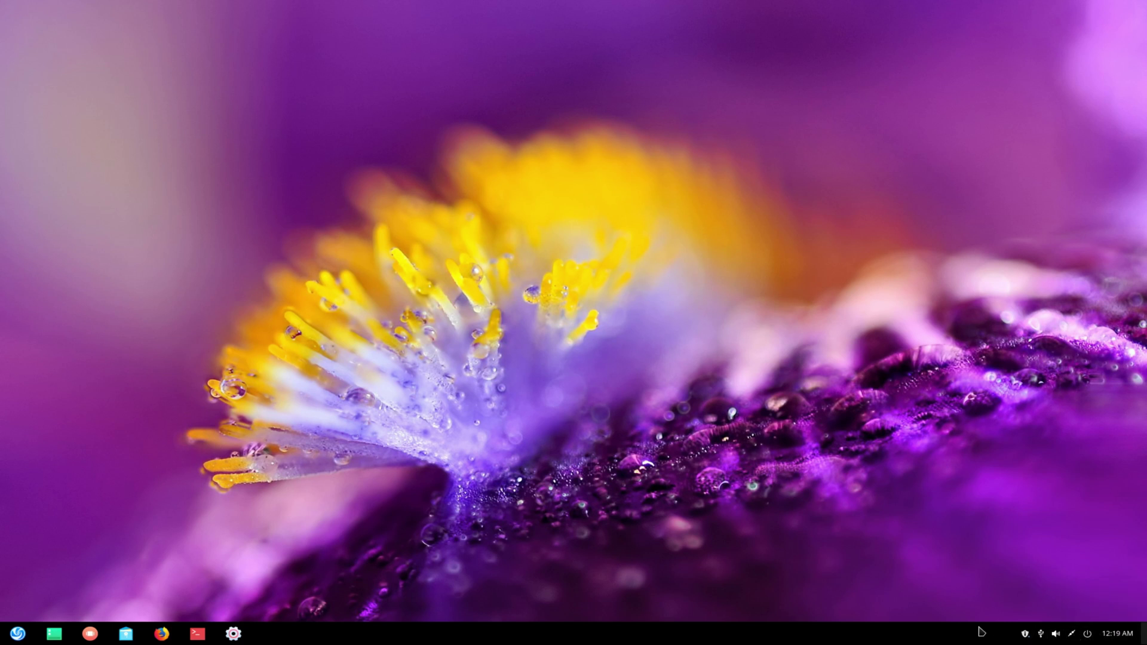
right_click(244, 244)
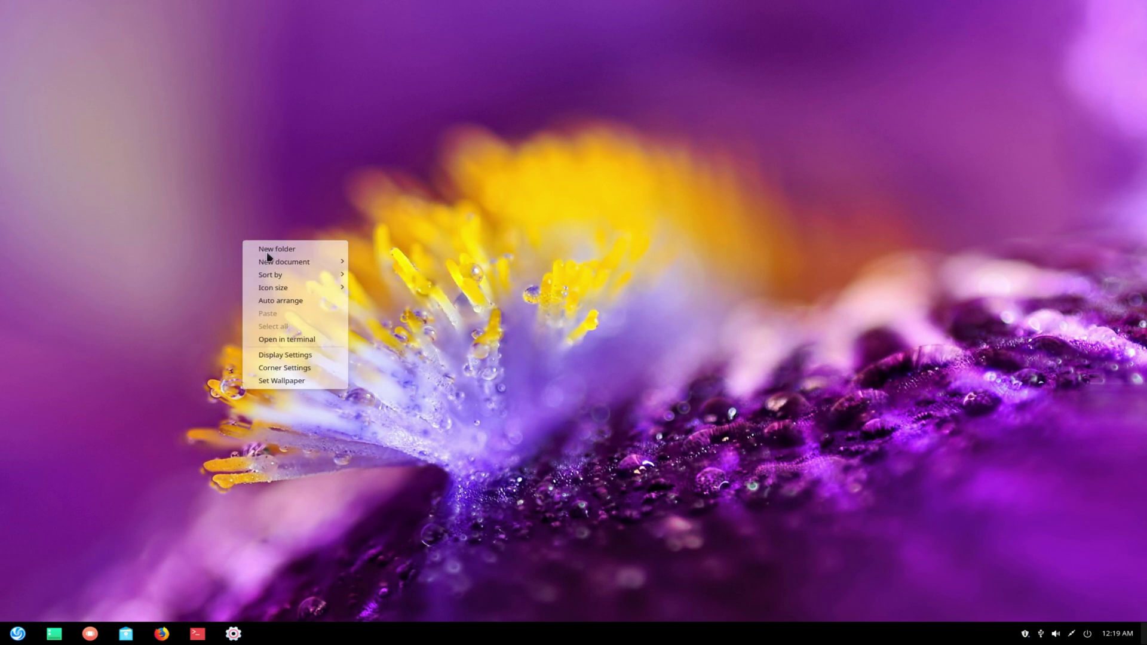
mouse_move(316, 268)
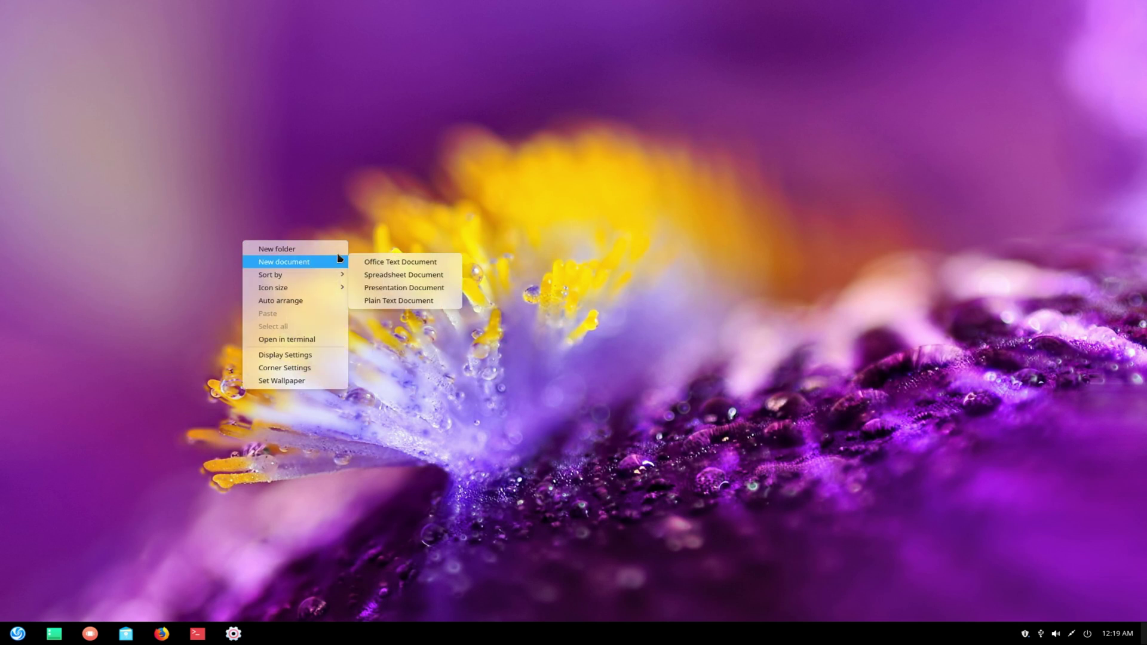
click(318, 248)
click(244, 177)
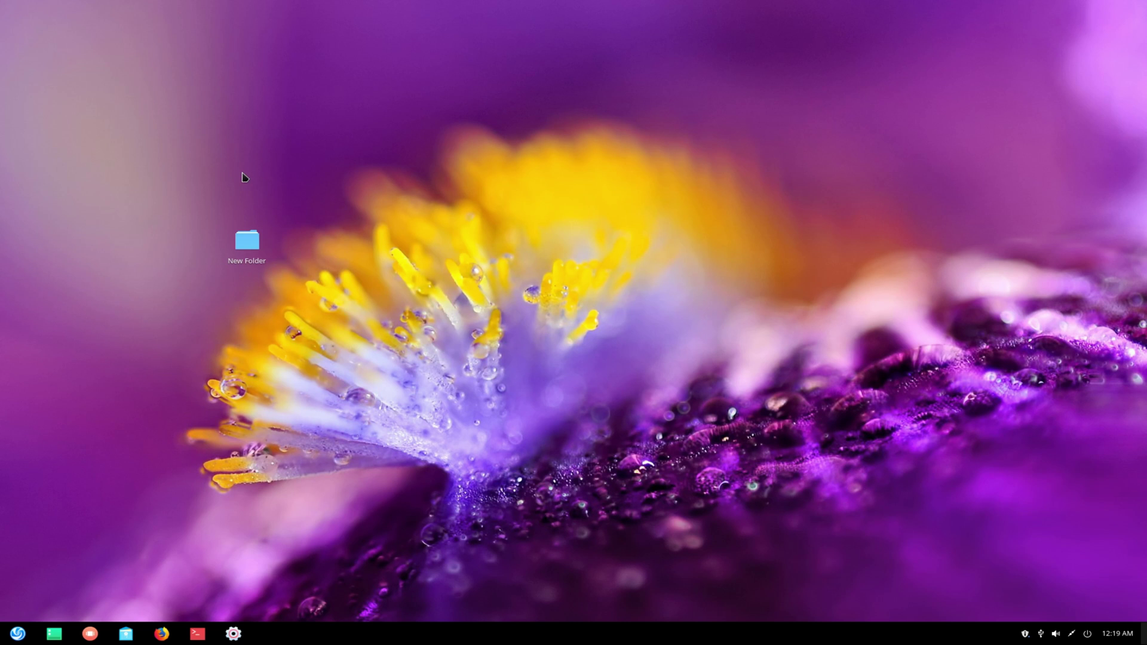
Tag New Folder with the green tag and open its Properties
right_click(246, 245)
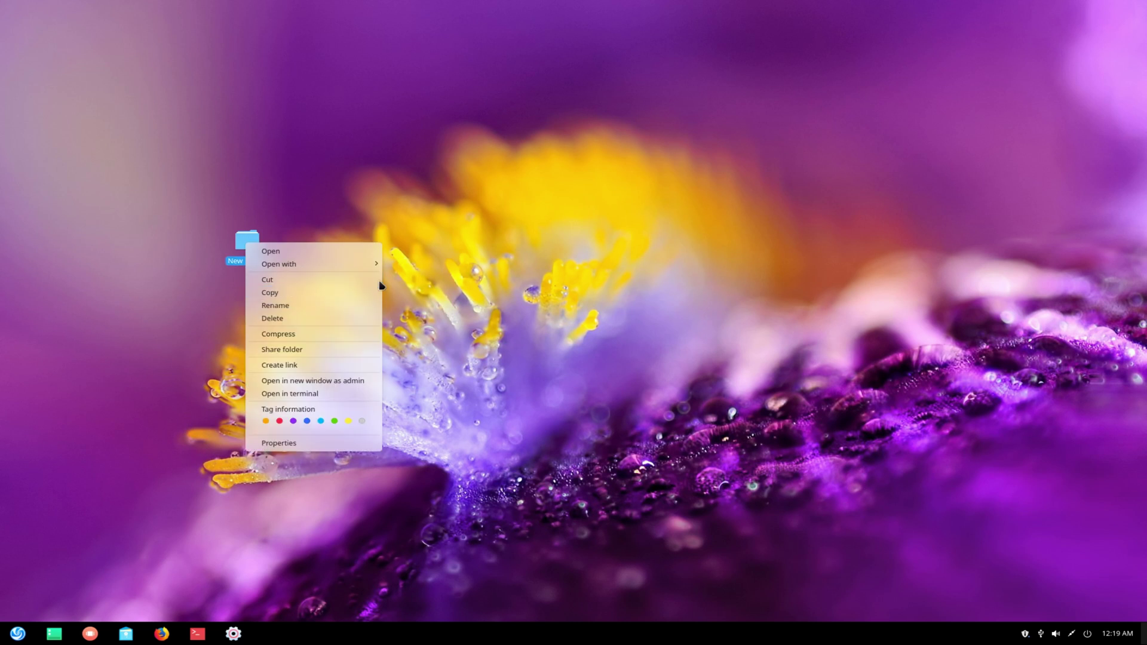
key(Escape)
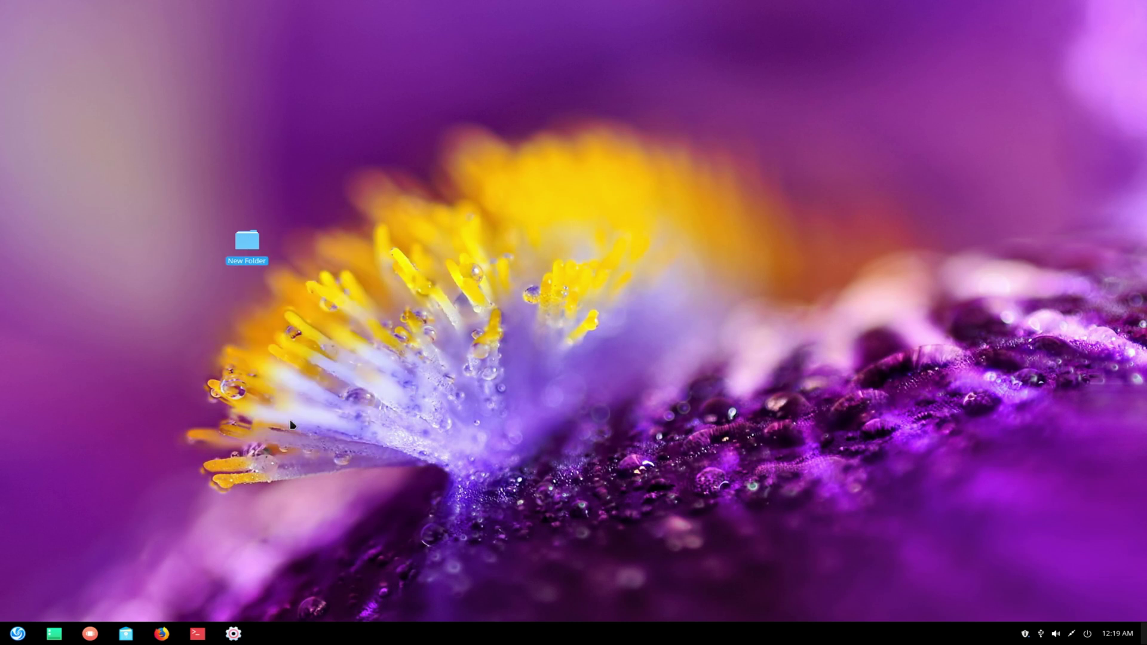
click(292, 335)
right_click(251, 249)
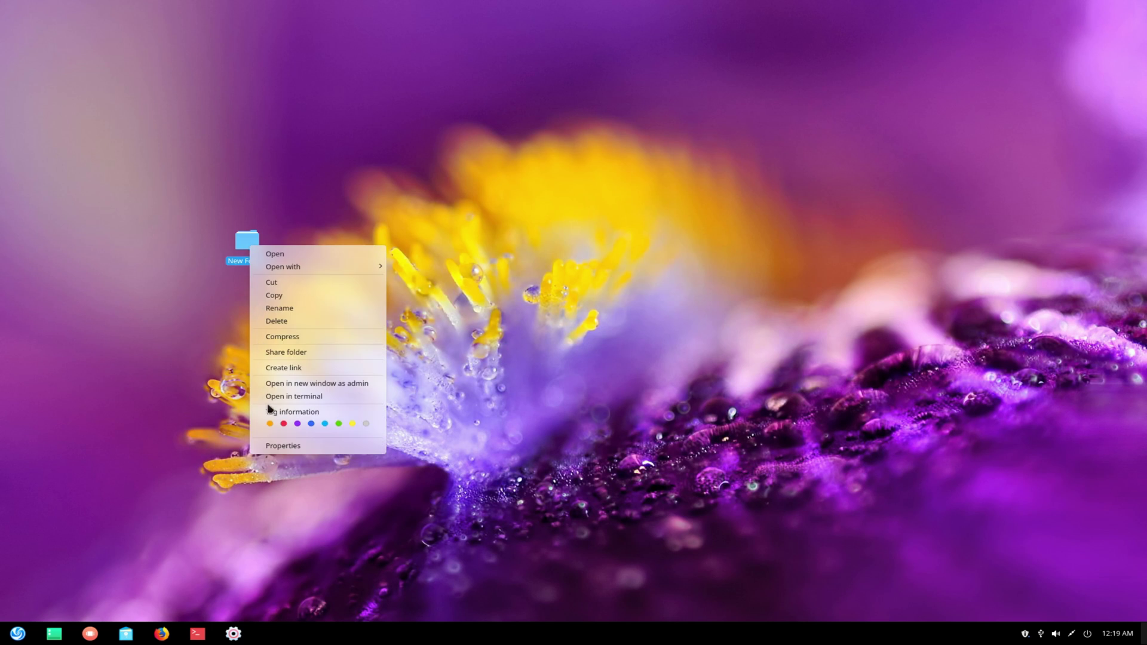
click(338, 424)
right_click(254, 252)
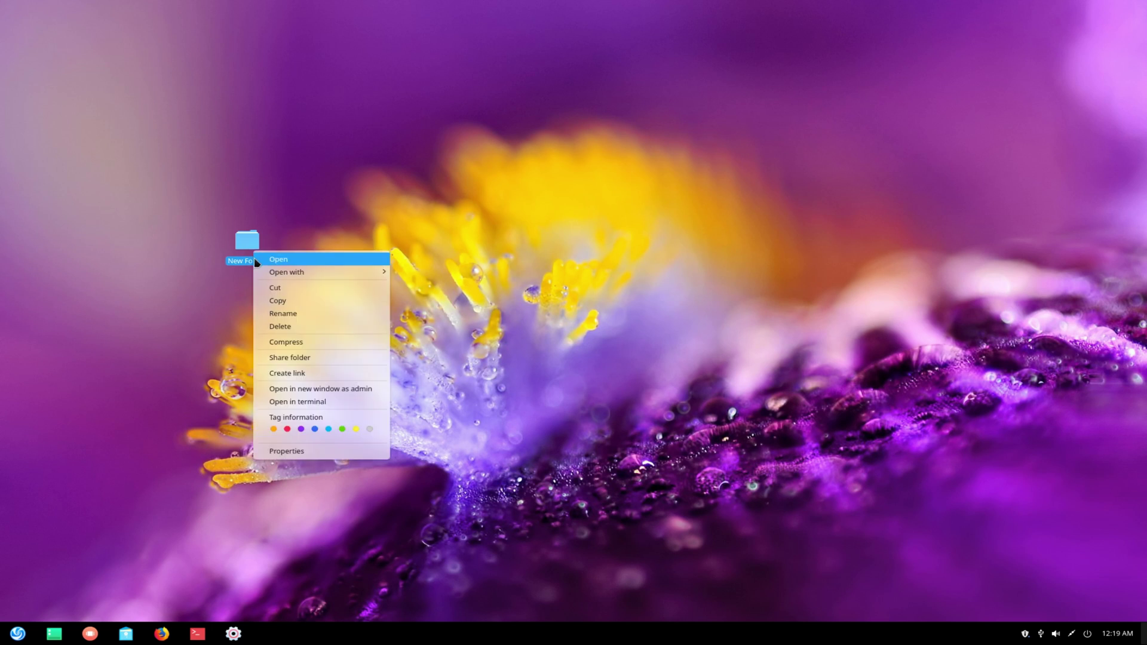
click(303, 453)
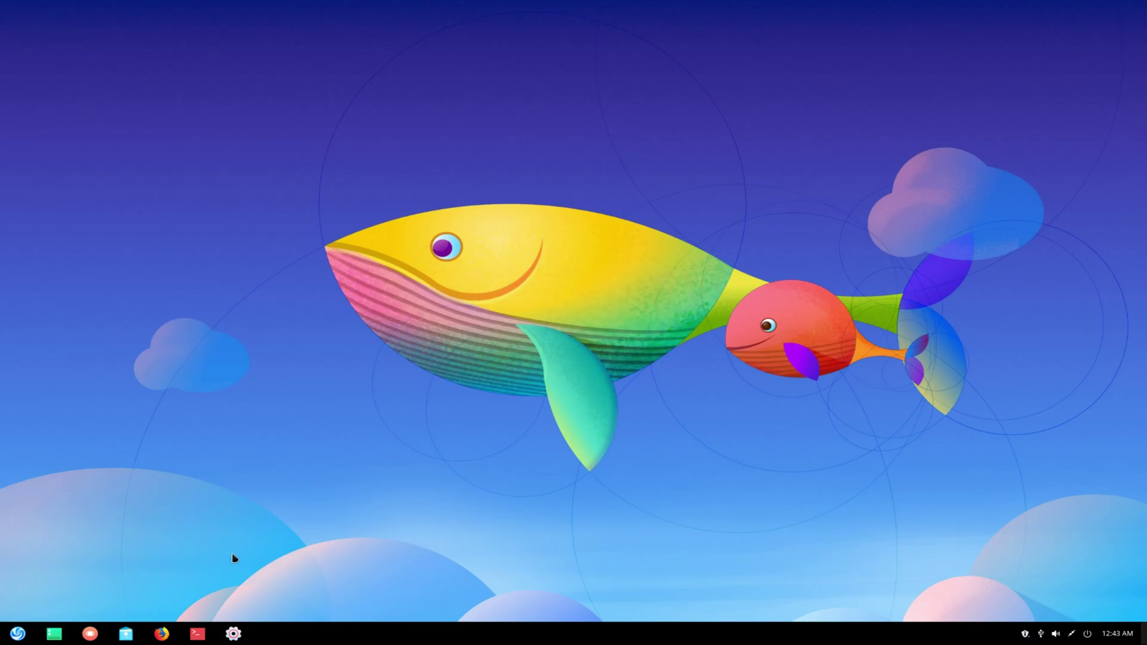
Show the workspace overview with Super+S, revealing the whale and beach-wallpaper workspaces
key(super+s)
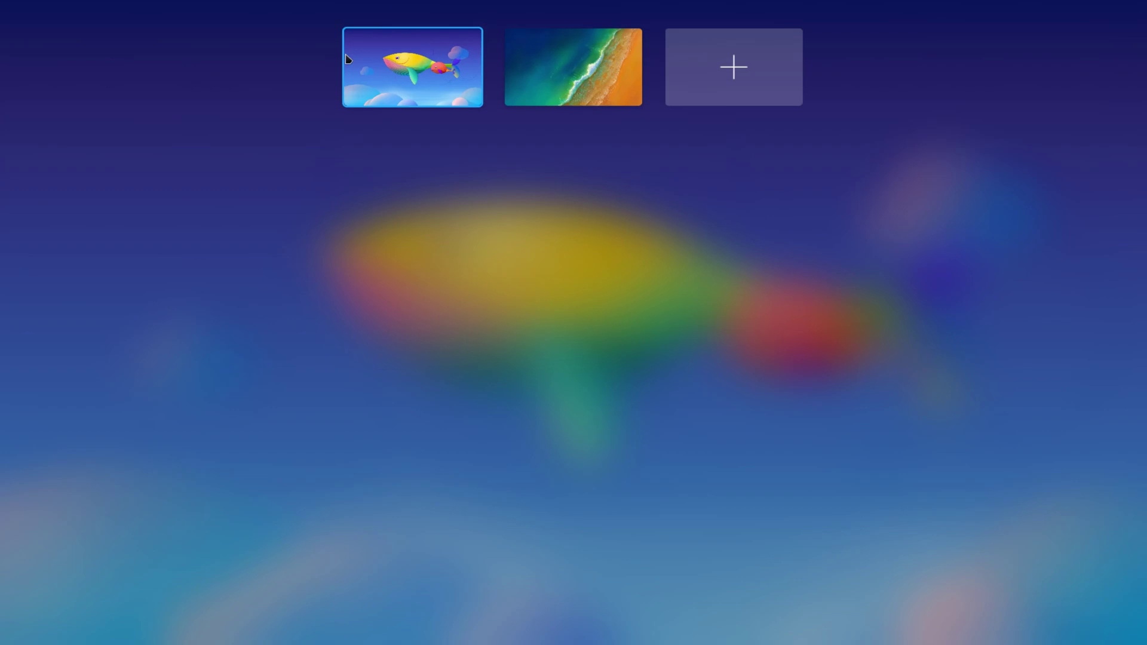